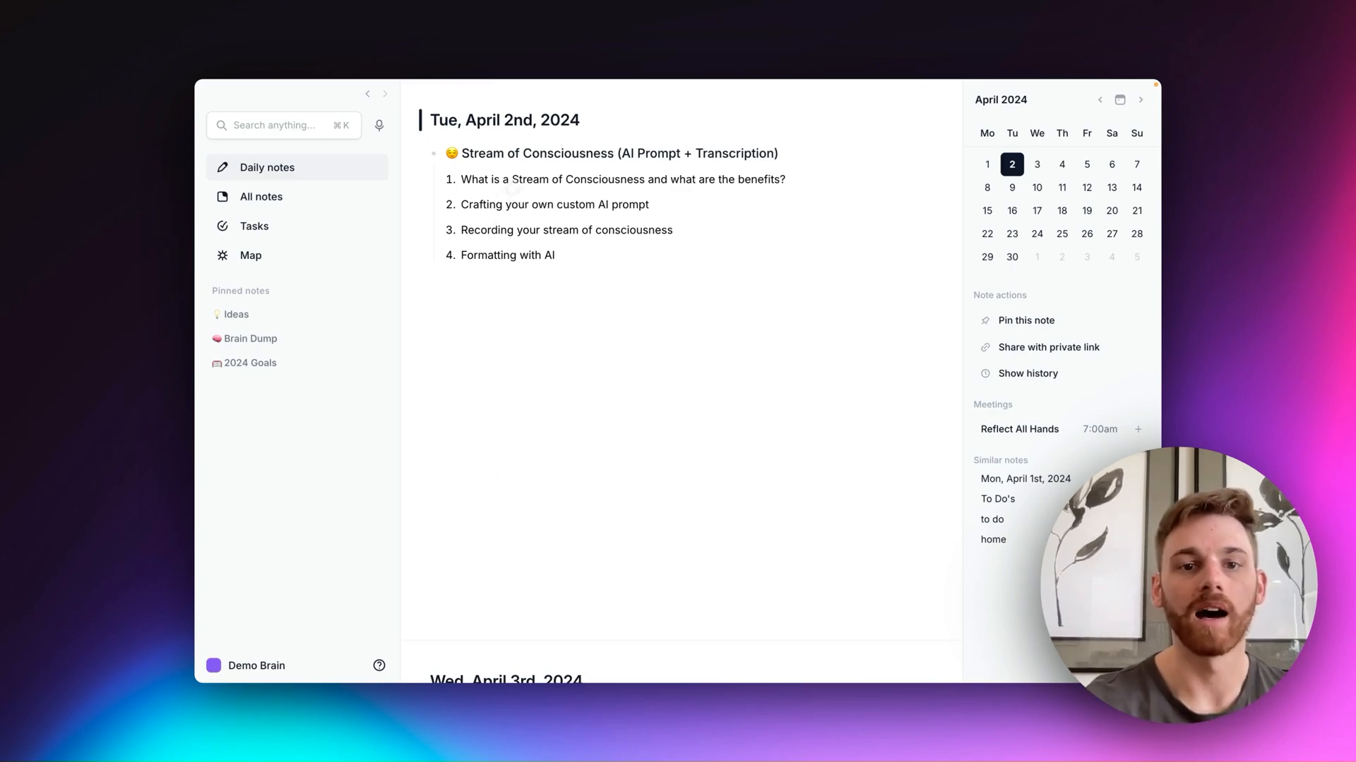
Strike through the first list item, "What is a Stream of Consciousness and what are the benefits?"
triple_click(528, 178)
key("super+shift+s")
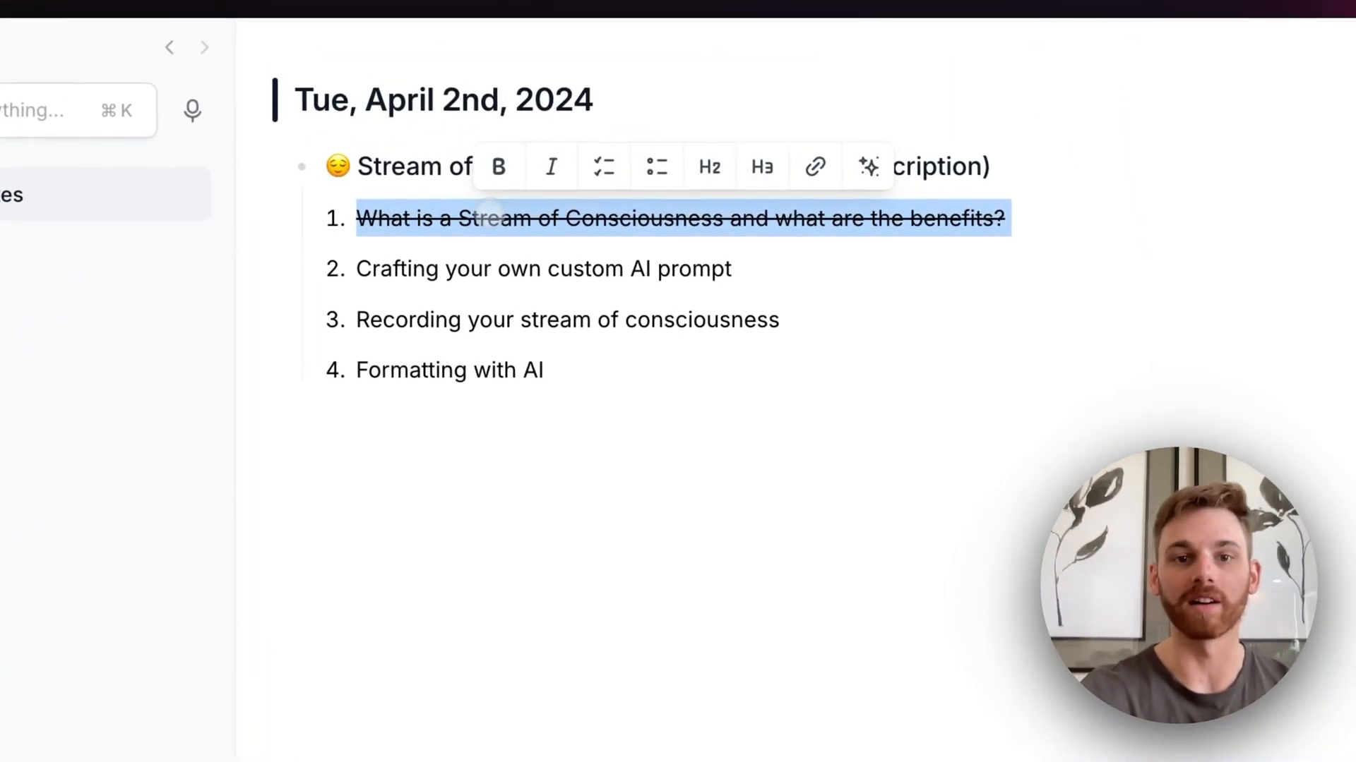
left_click(766, 506)
Run the custom Stream of Consciousness AI prompt on the list item "Crafting your own custom AI prompt"
triple_click(525, 264)
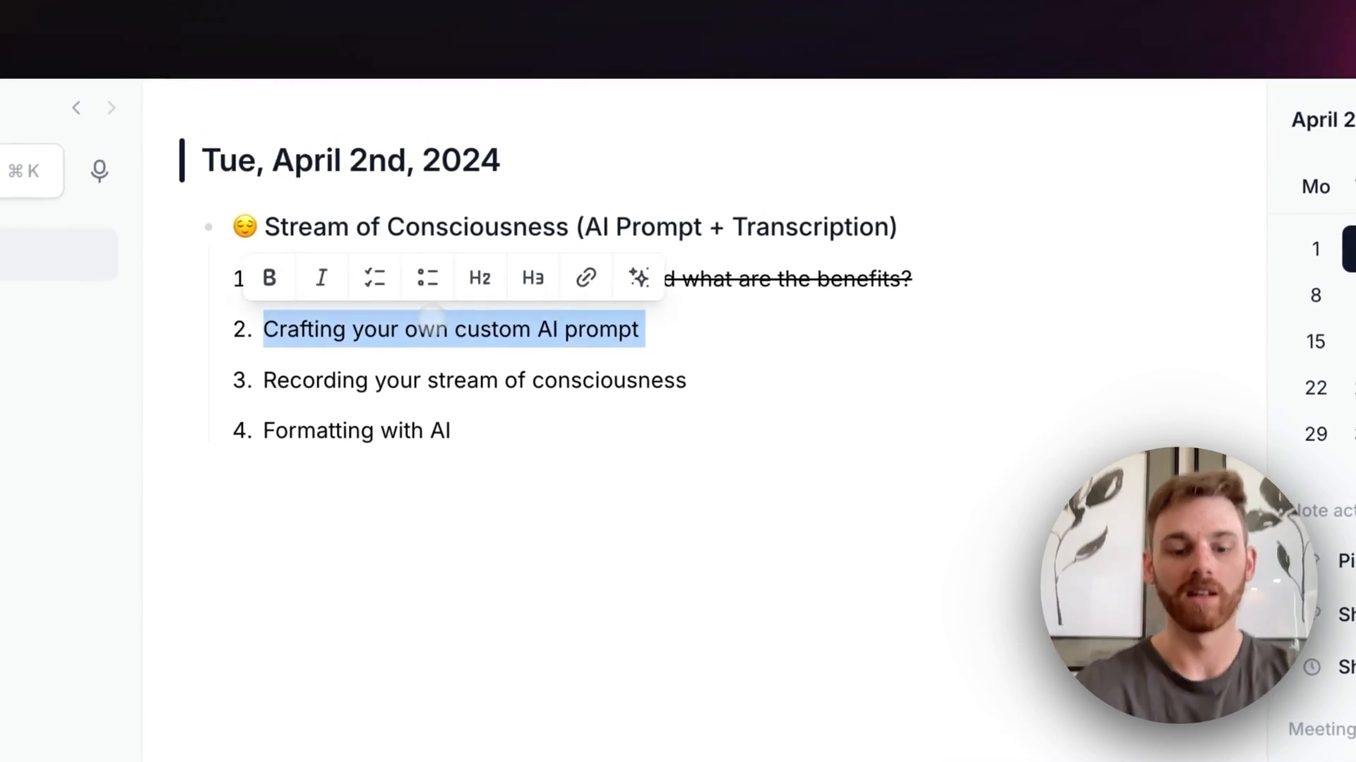
key("super+j")
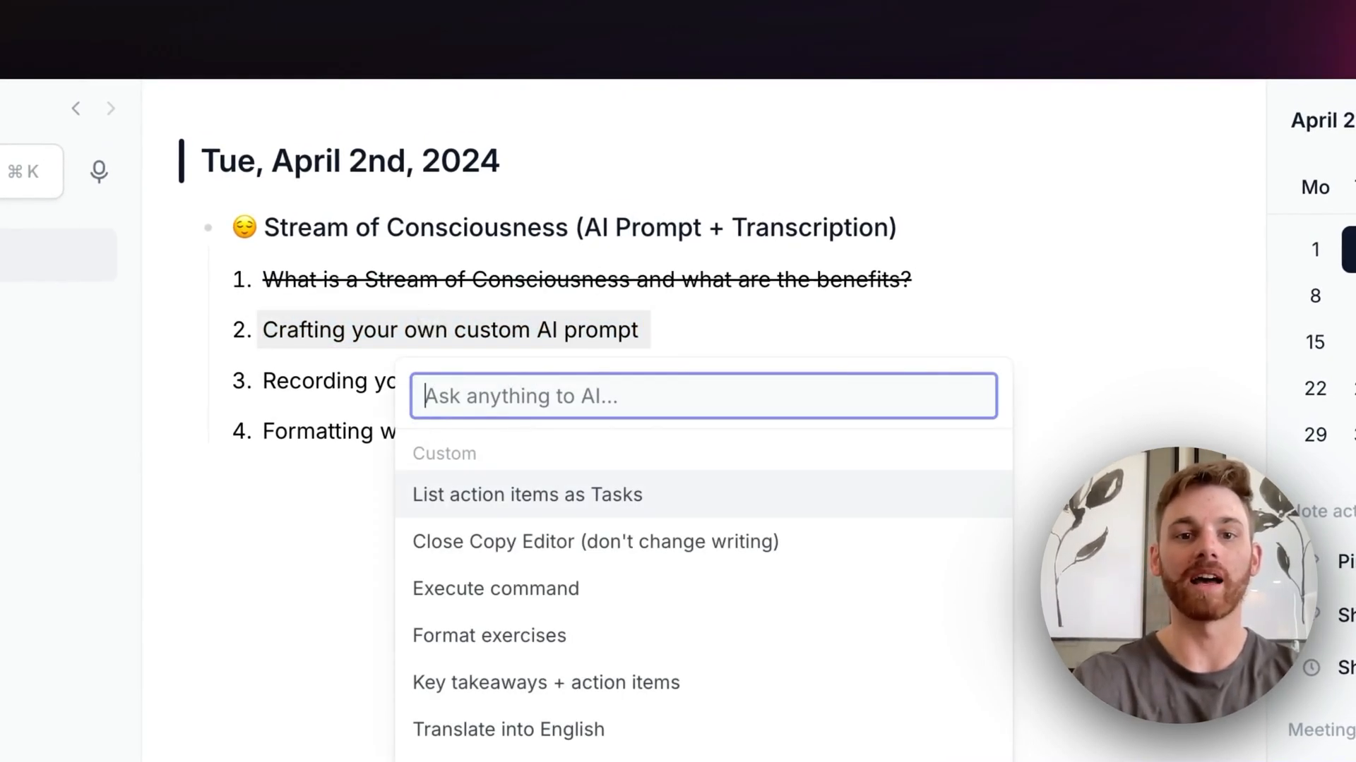
type("strea")
key("Return")
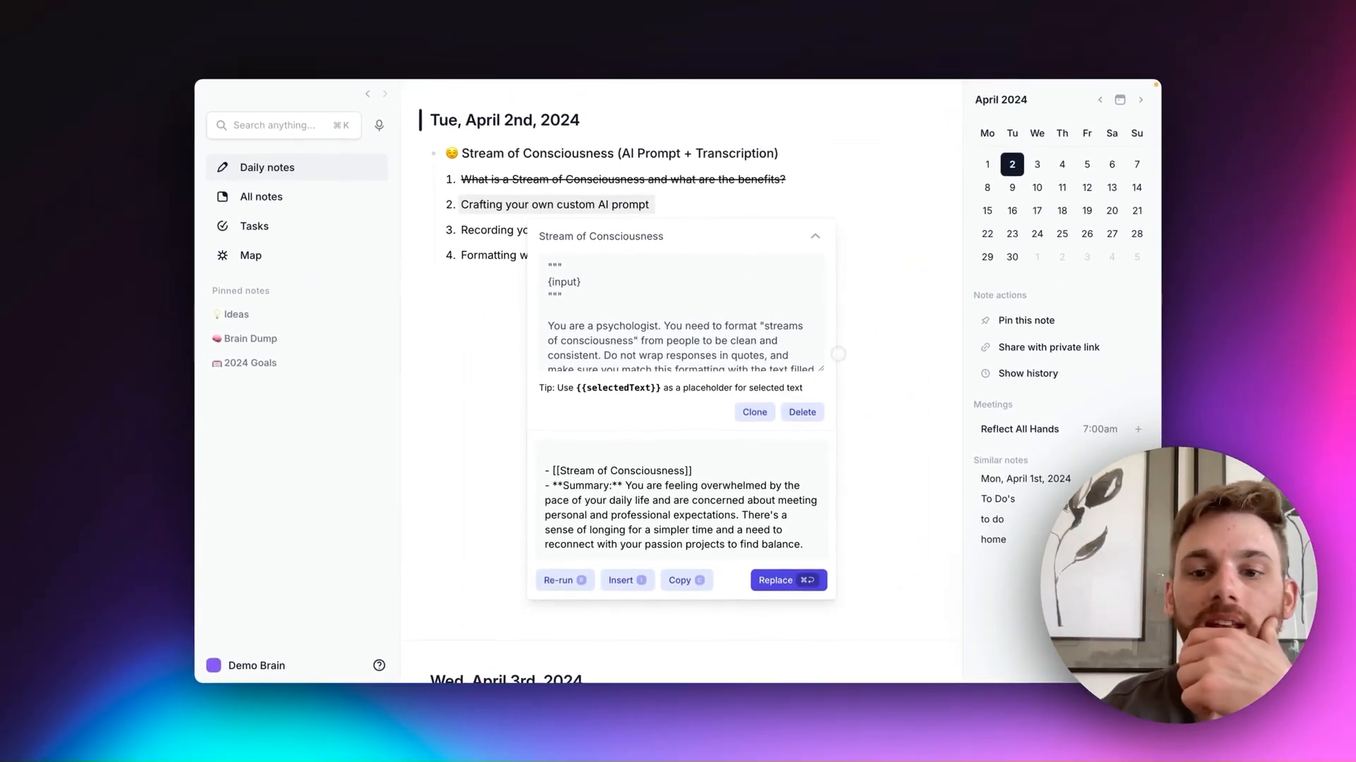
Enlarge the text area of the Stream of Consciousness prompt and look through its full wording
left_click_drag(821, 368, 820, 667)
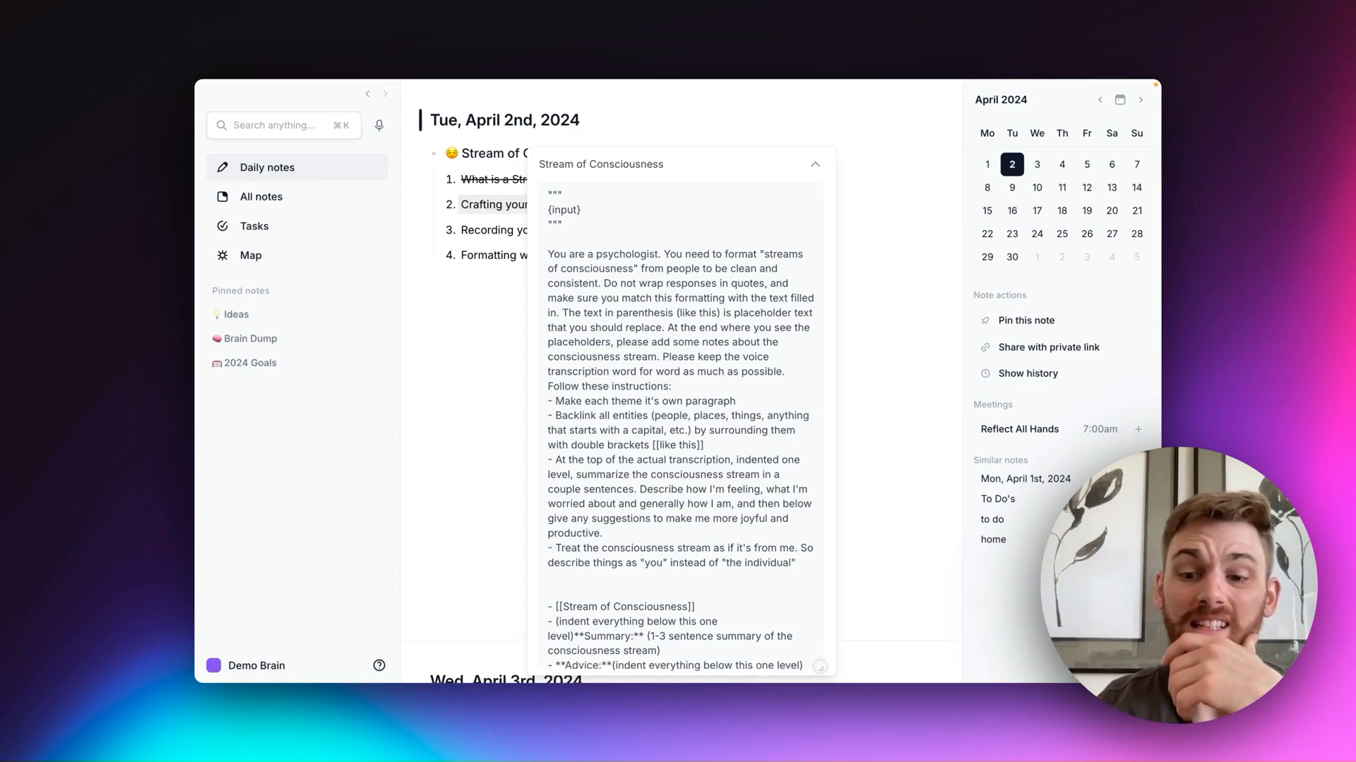
scroll(799, 588, "down", 5)
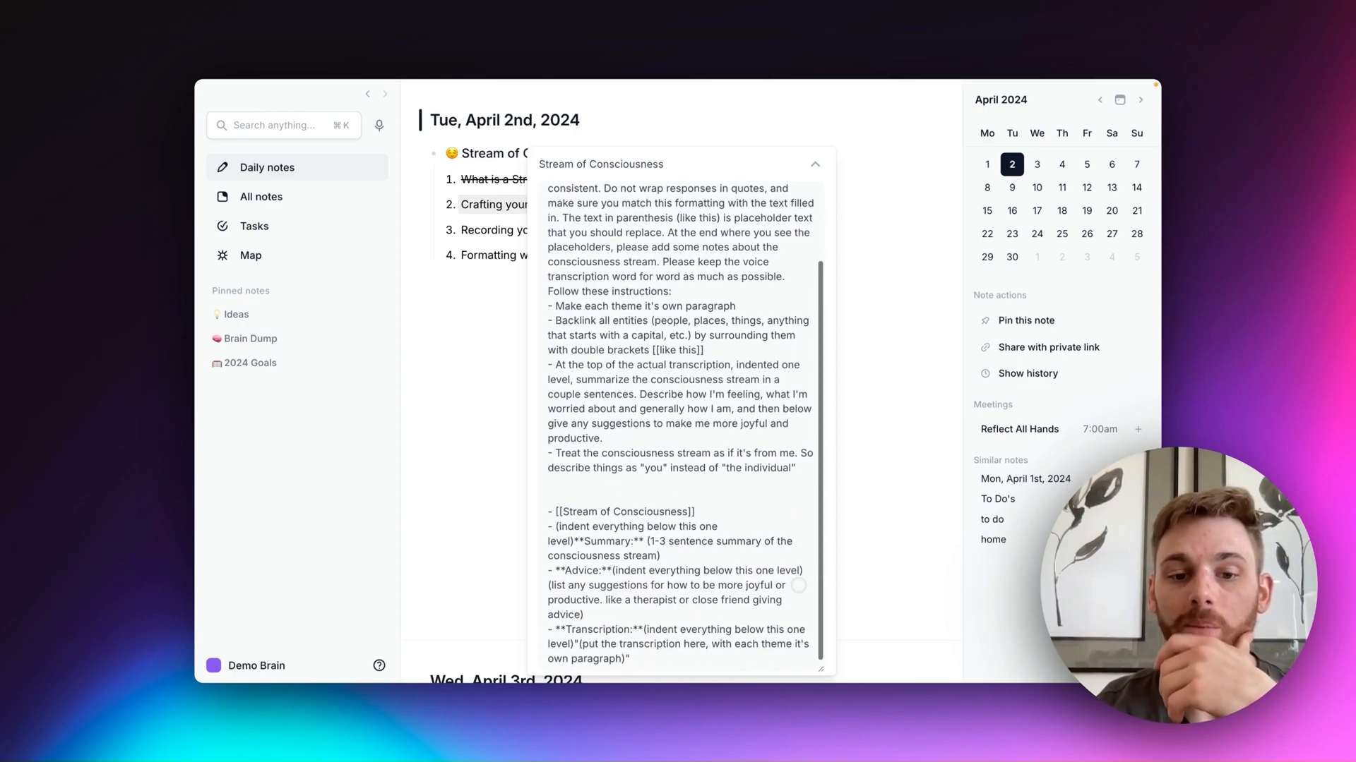
scroll(798, 588, "down", 2)
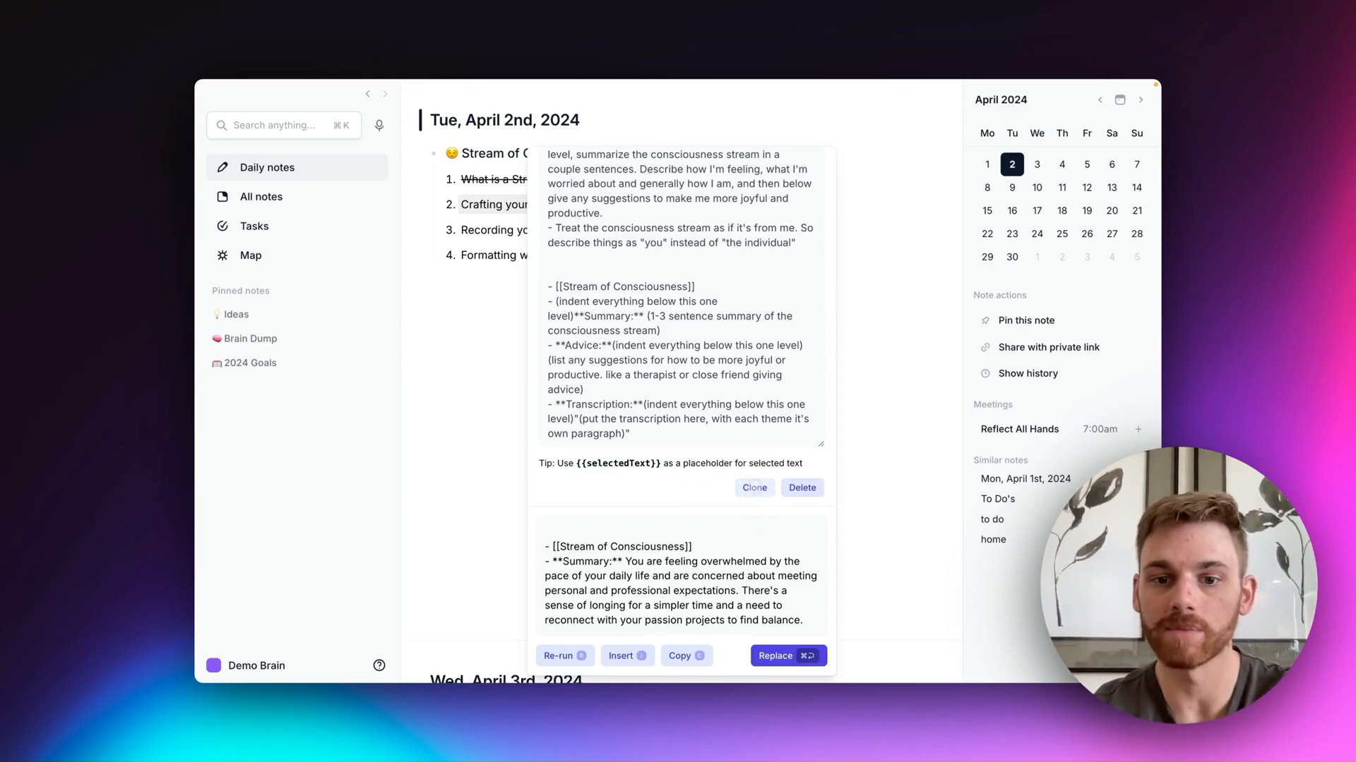
left_click(753, 487)
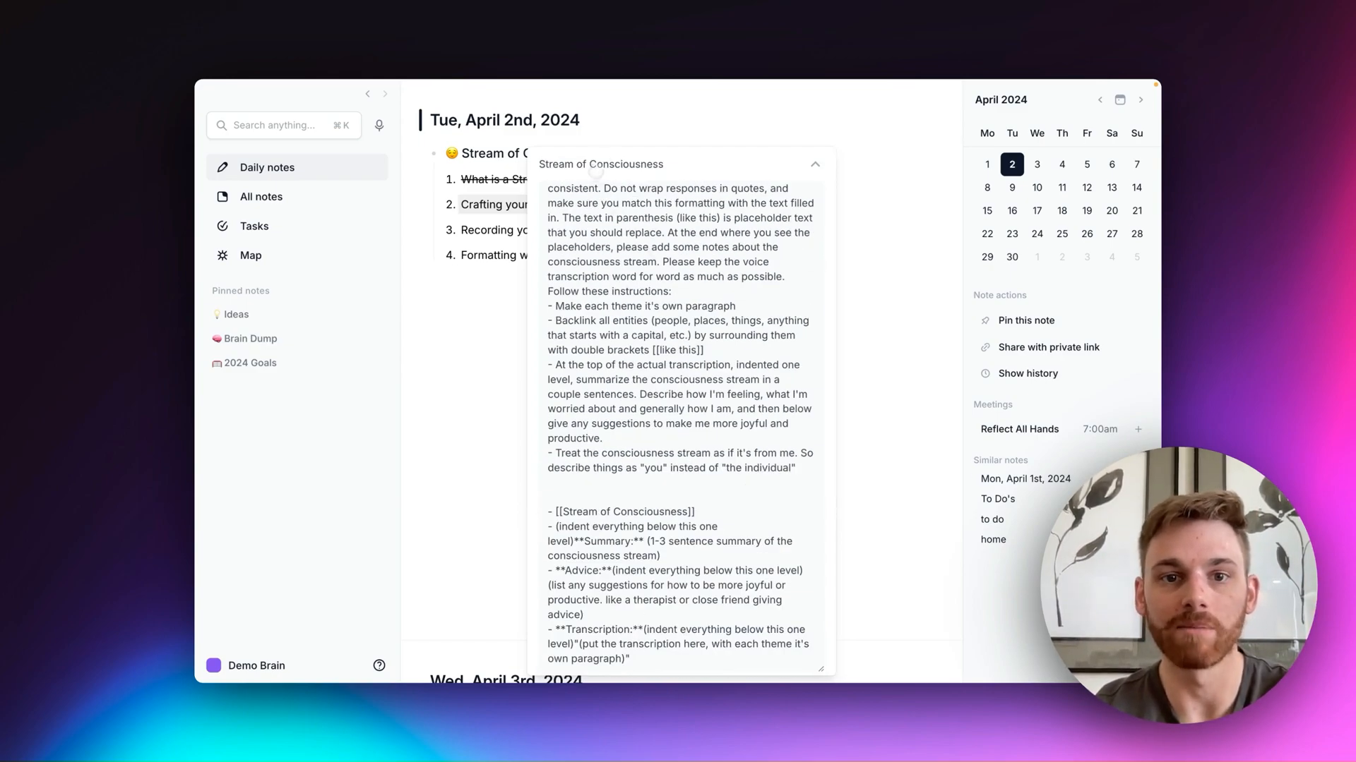
scroll(616, 238, "up", 2)
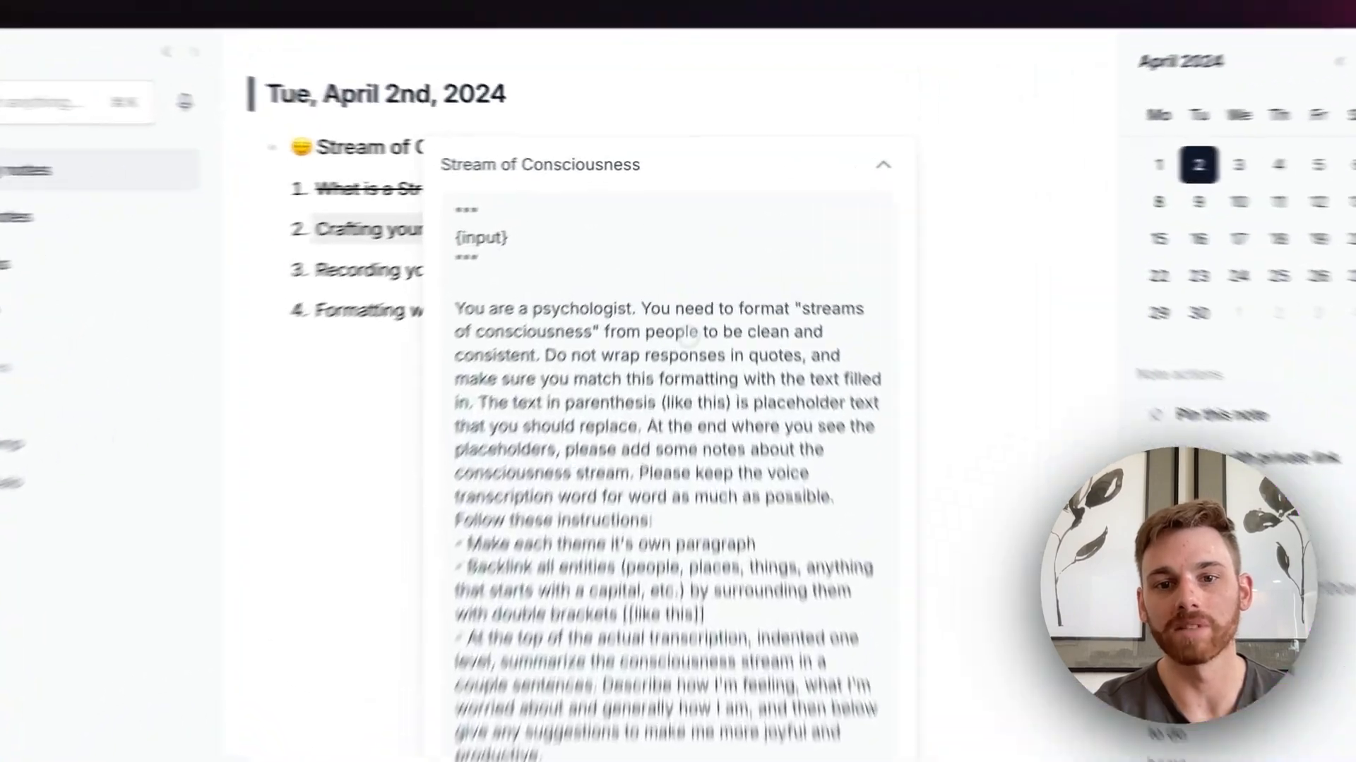
Examine the prompt's psychologist role paragraph, instructions and Summary, Advice and Transcription template, and dismiss the AI prompt without applying its output
triple_click(693, 269)
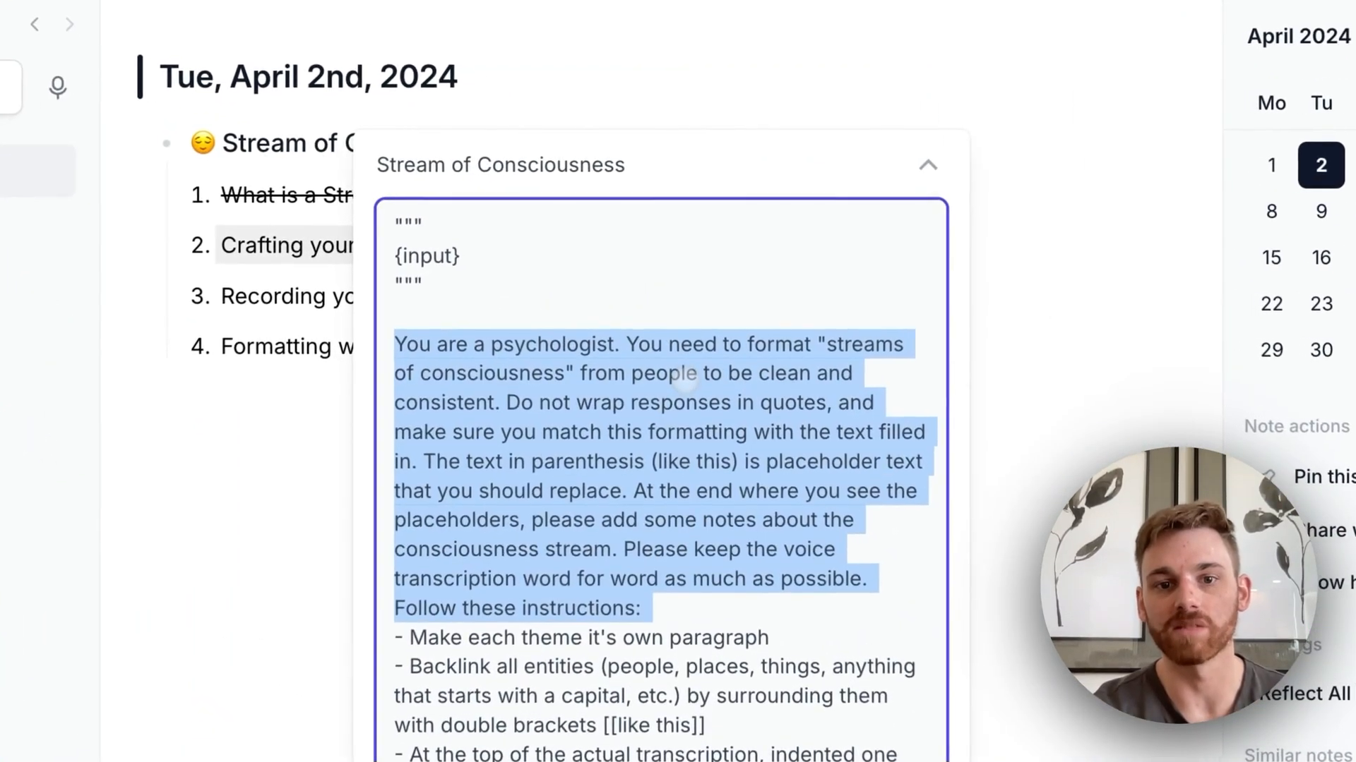
left_click(693, 269)
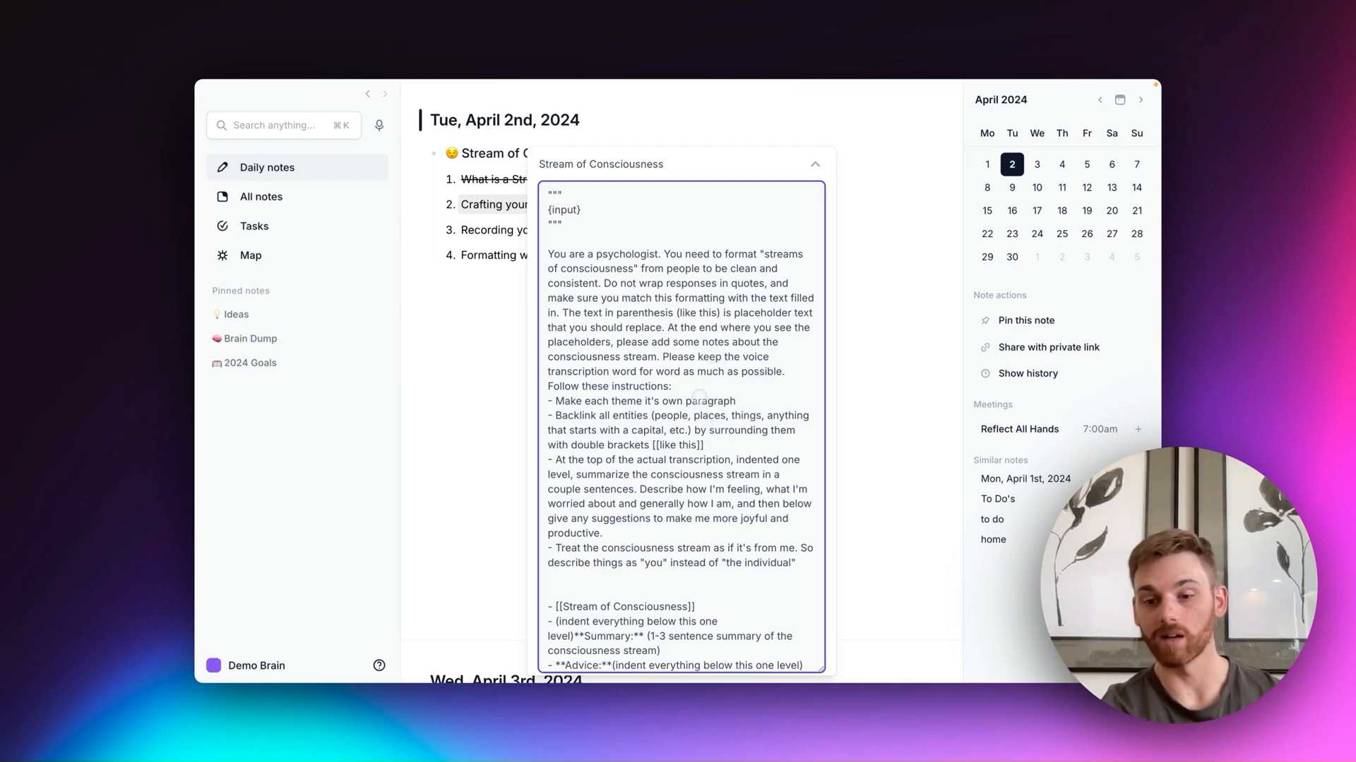
scroll(699, 397, "down", 3)
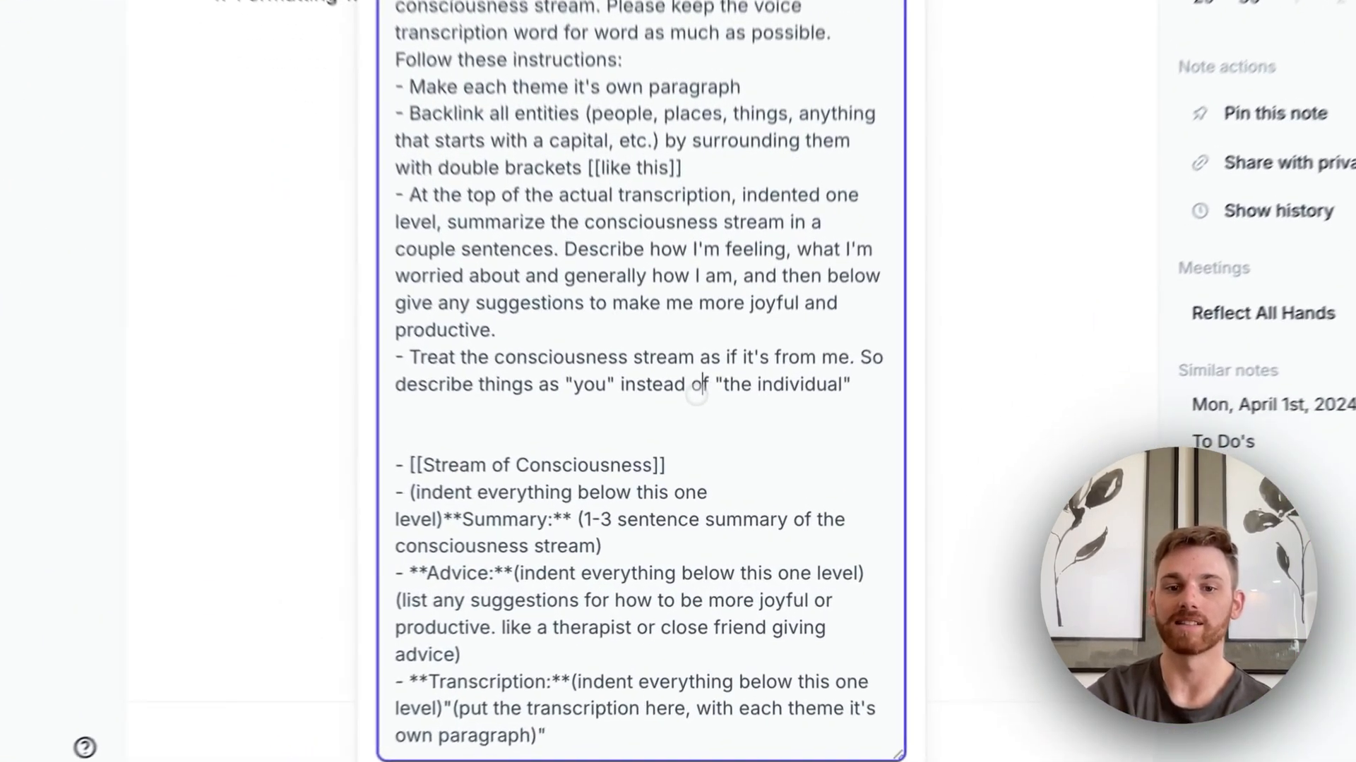
triple_click(712, 476)
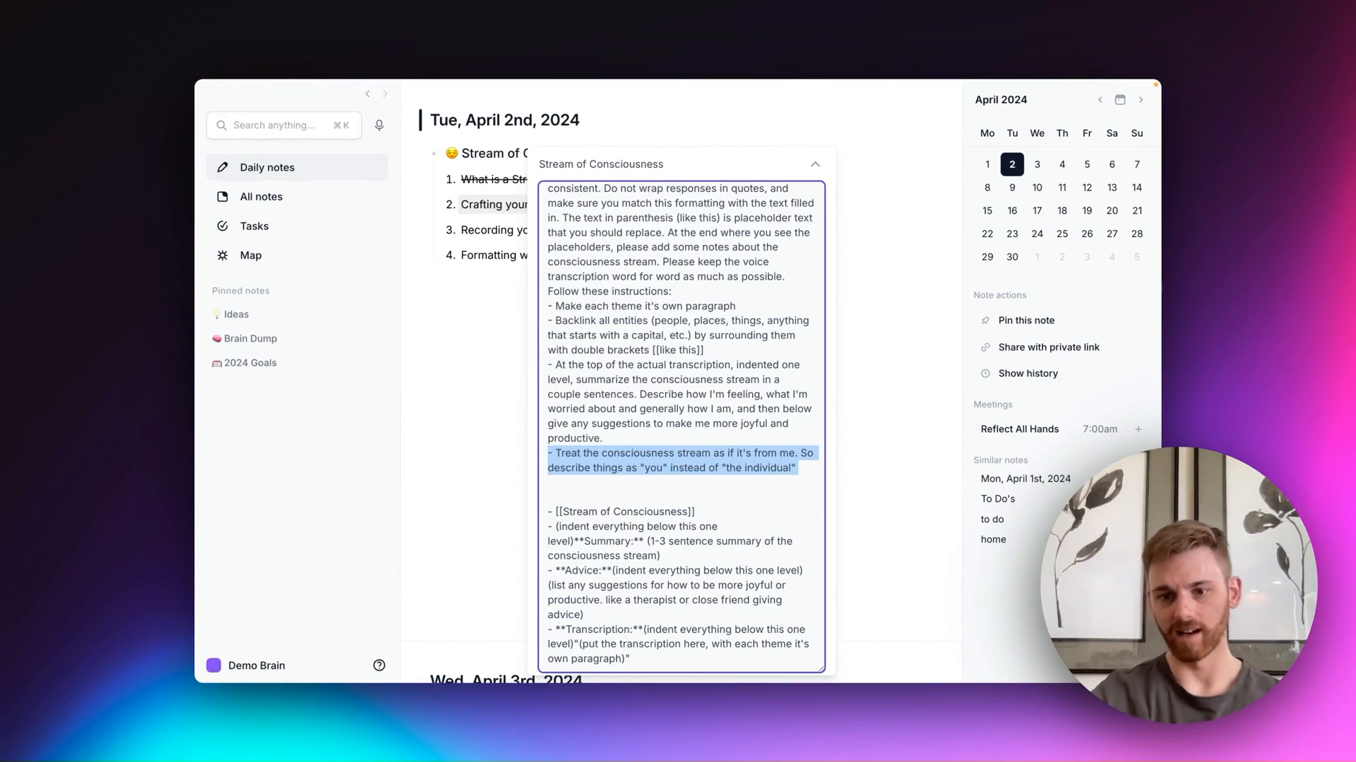
left_click(811, 510)
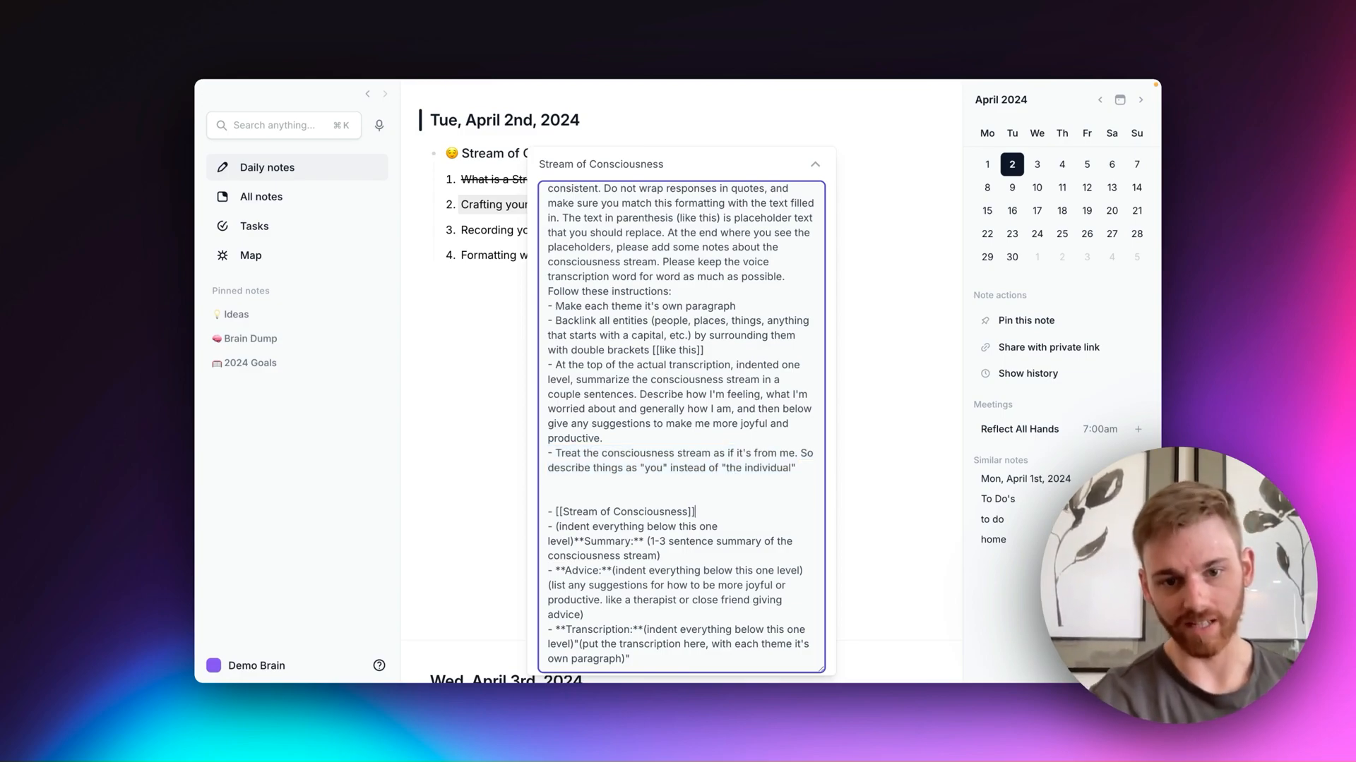
scroll(778, 513, "down", 2)
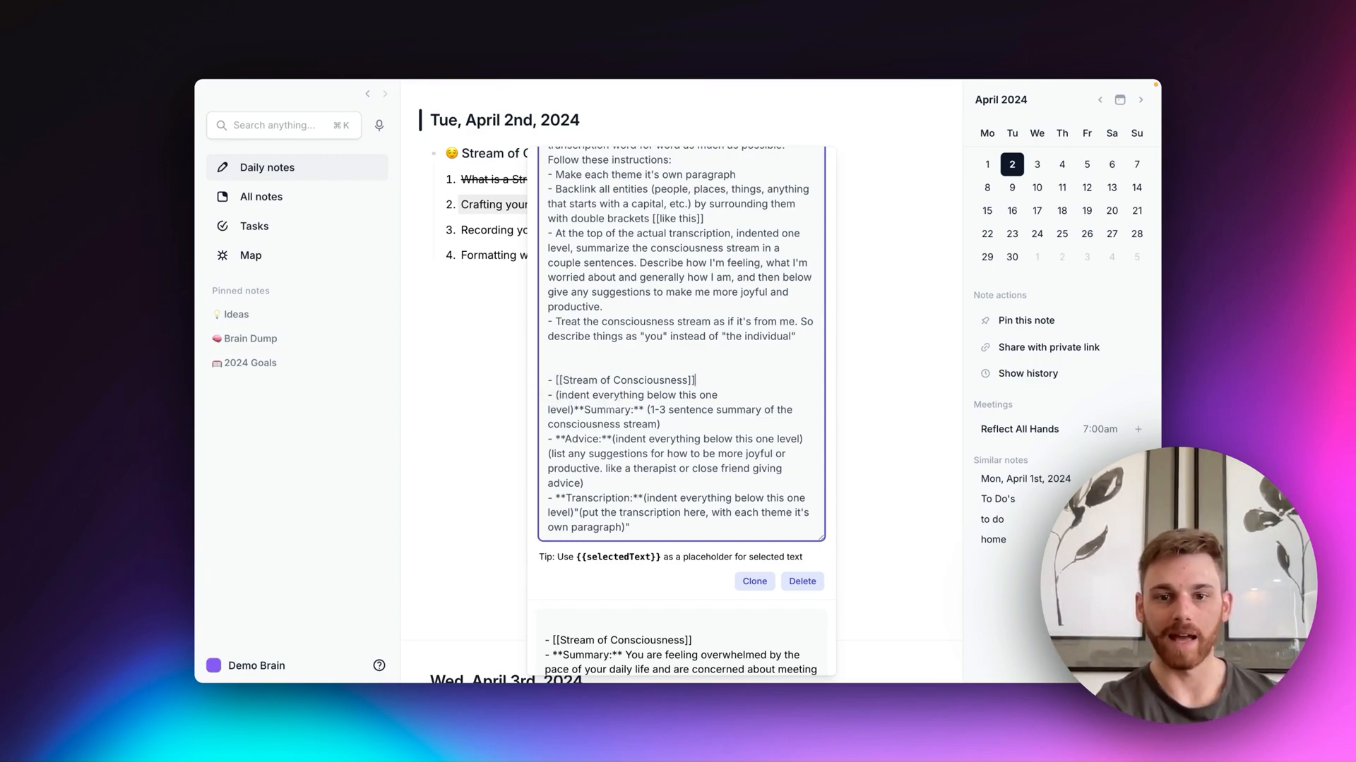
scroll(638, 409, "down", 2)
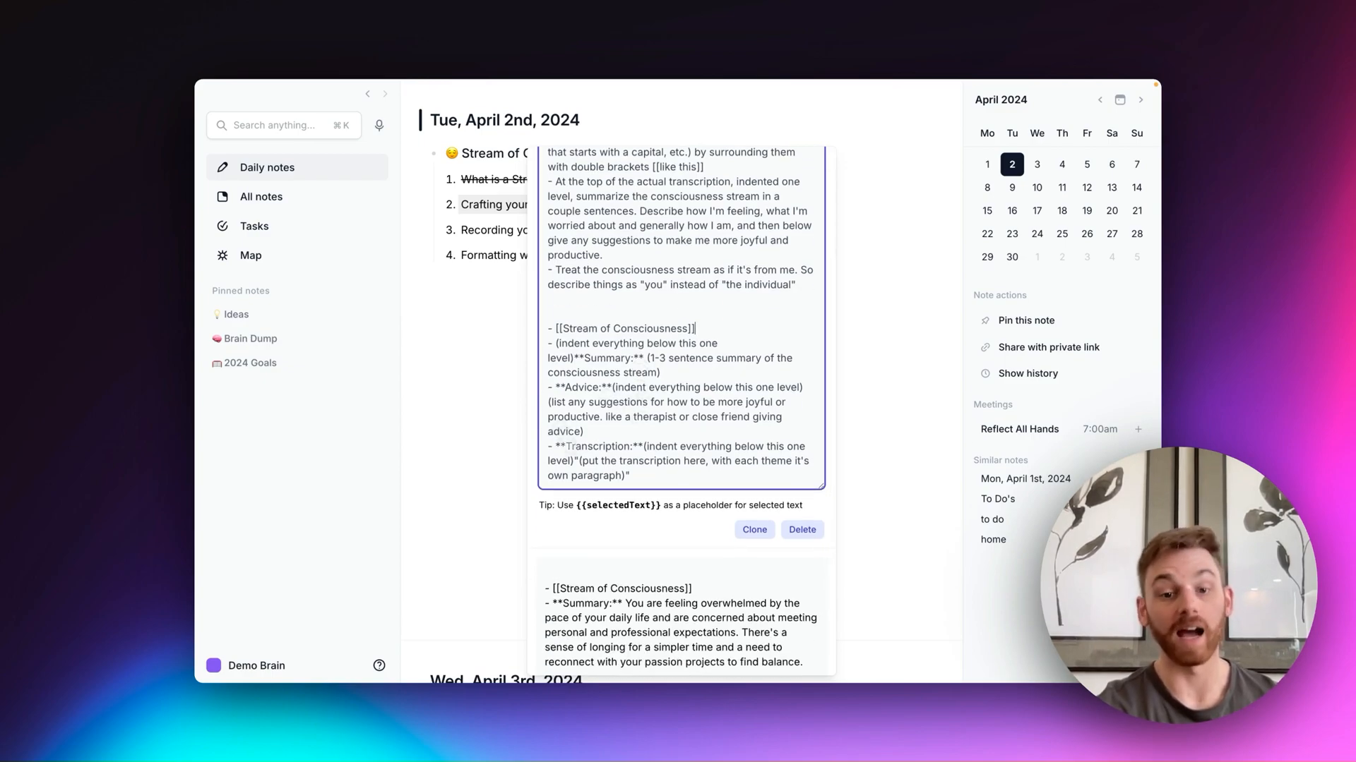
scroll(624, 468, "down", 1)
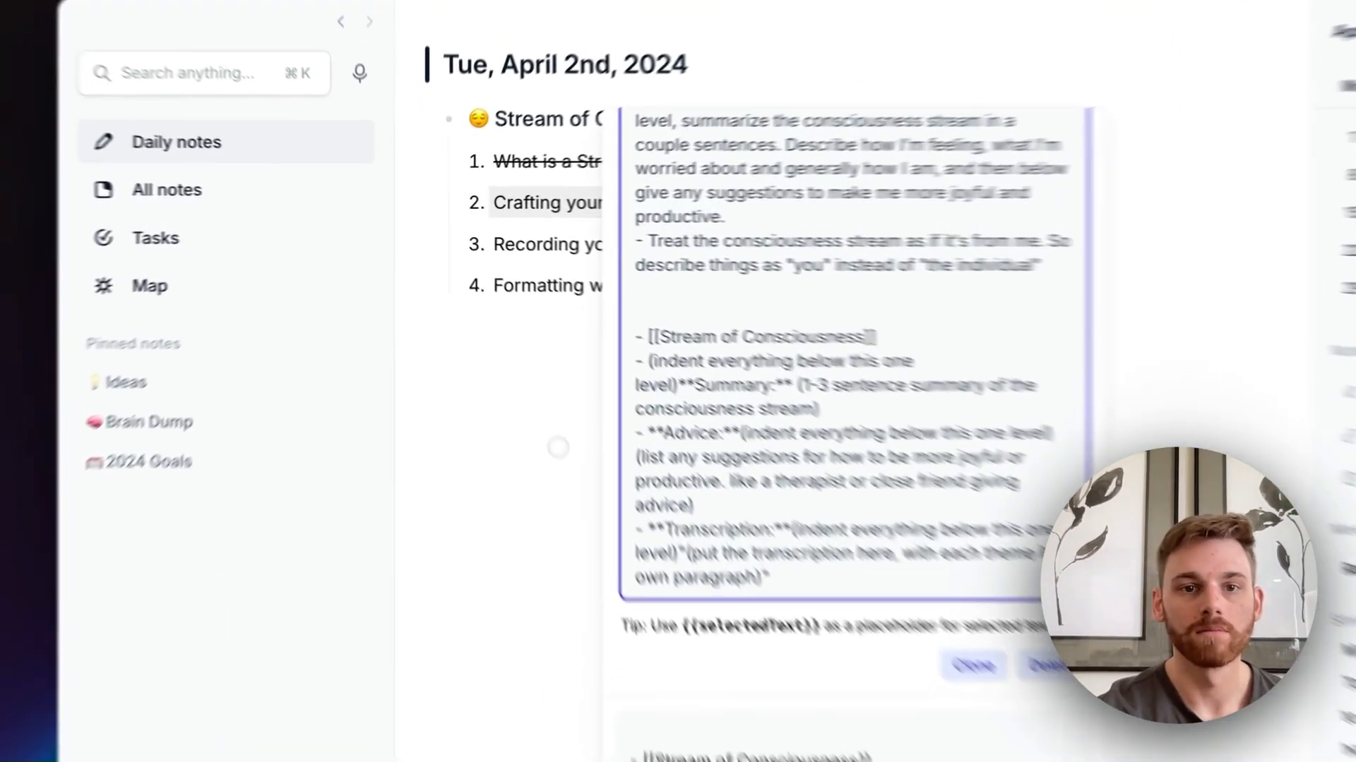
left_click(498, 353)
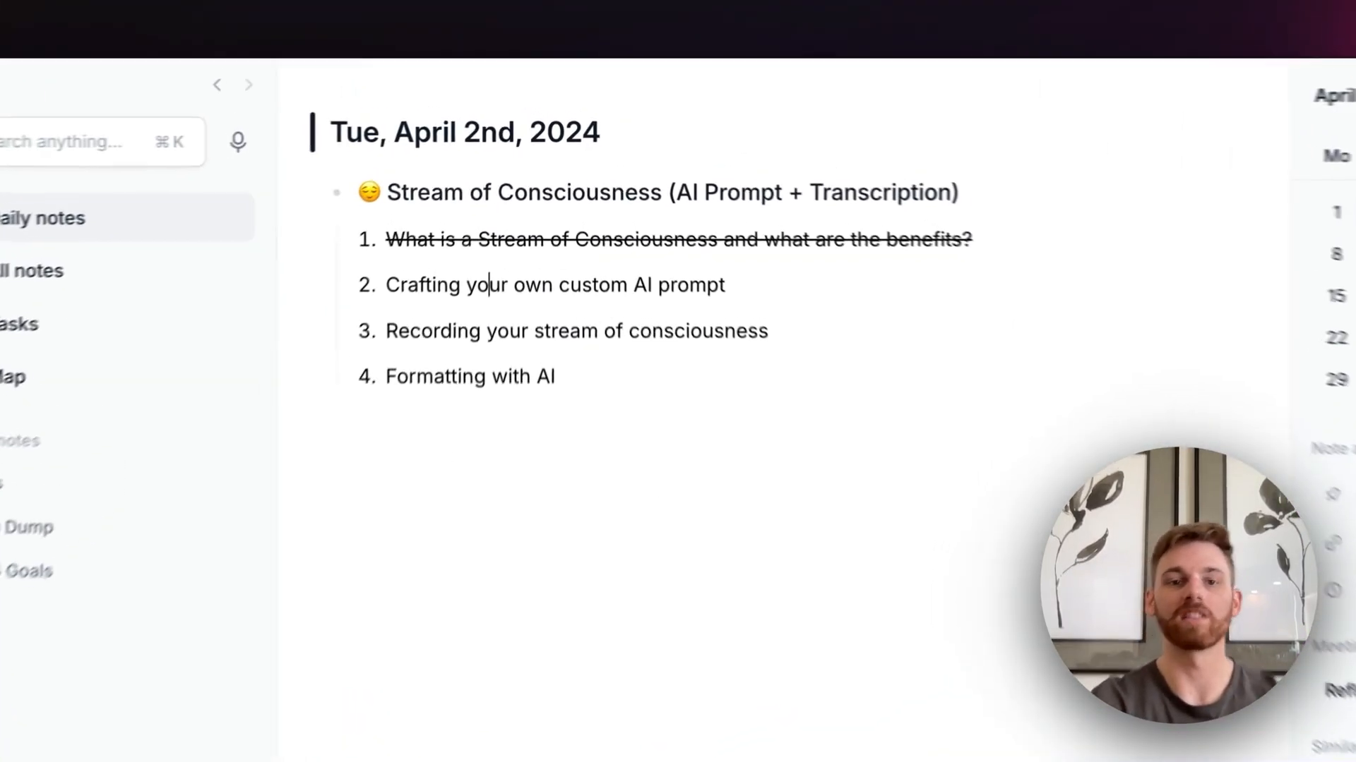
Strike through the second list item, "Crafting your own custom AI prompt"
triple_click(519, 205)
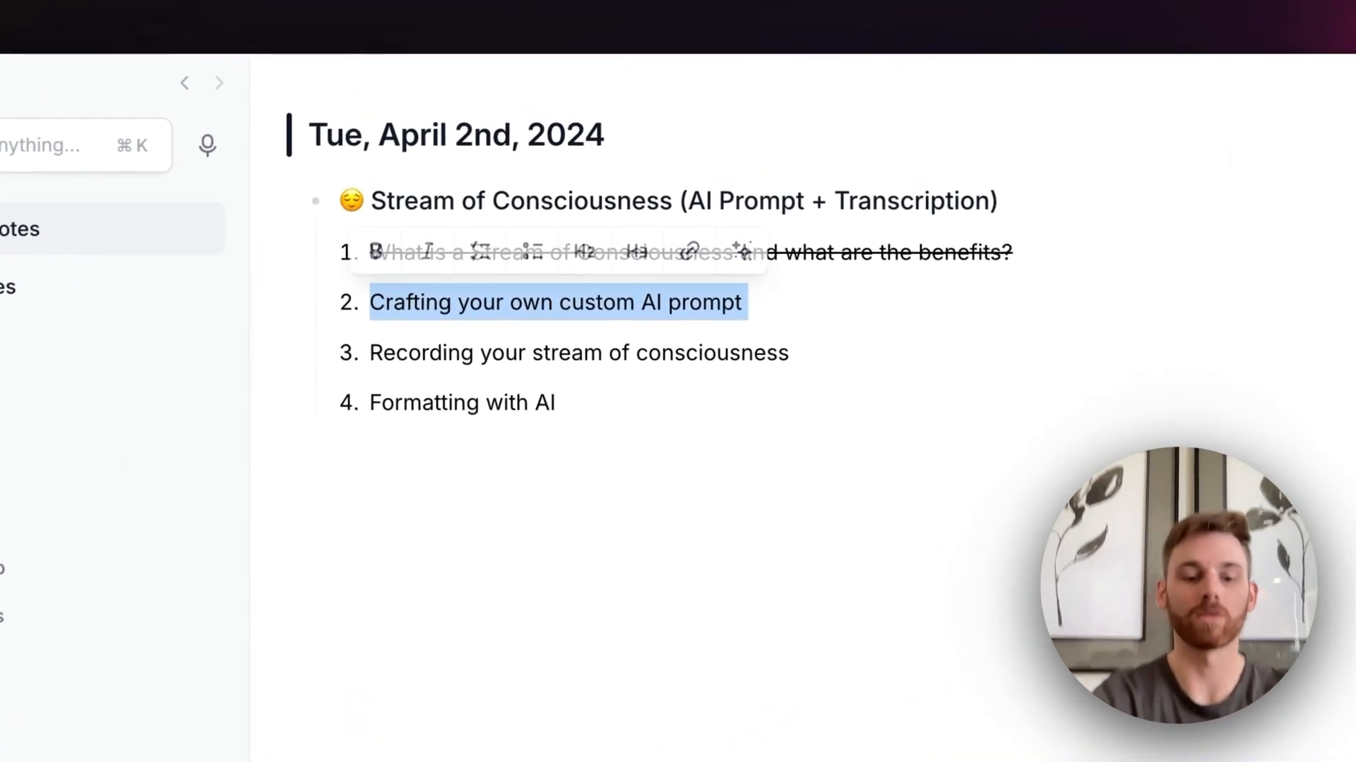
key("super+shift+x")
left_click(798, 468)
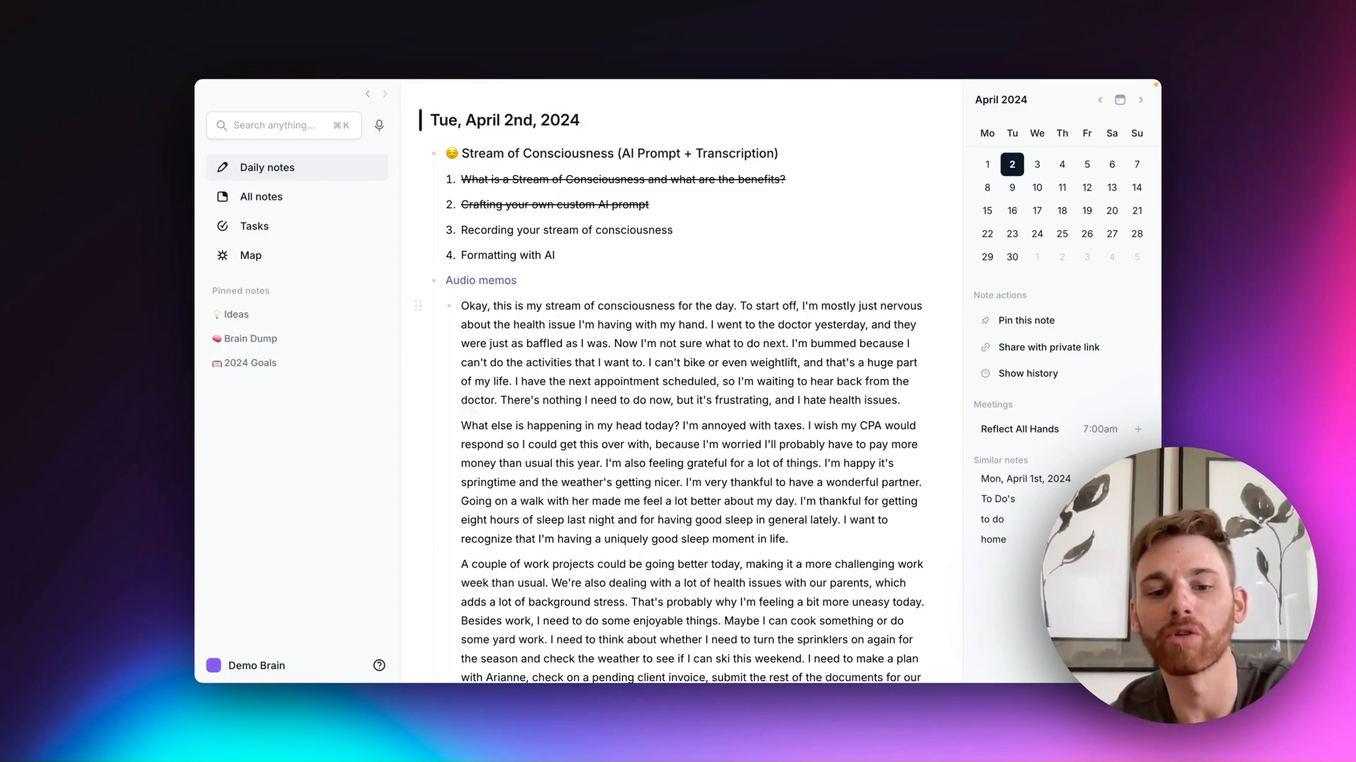
Read through the transcribed stream of consciousness paragraphs under Audio memos in the April 2nd daily note
scroll(585, 467, "down", 5)
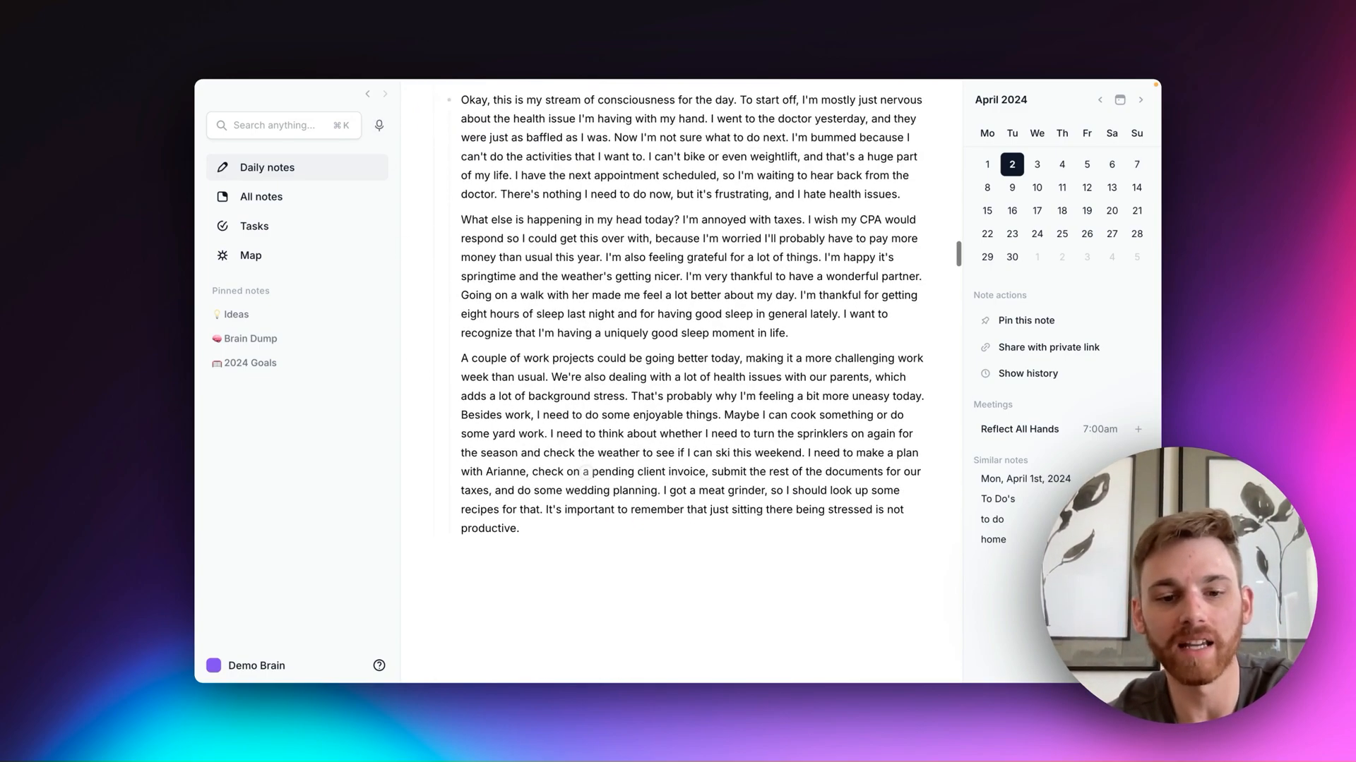
scroll(585, 467, "up", 3)
scroll(671, 364, "down", 2)
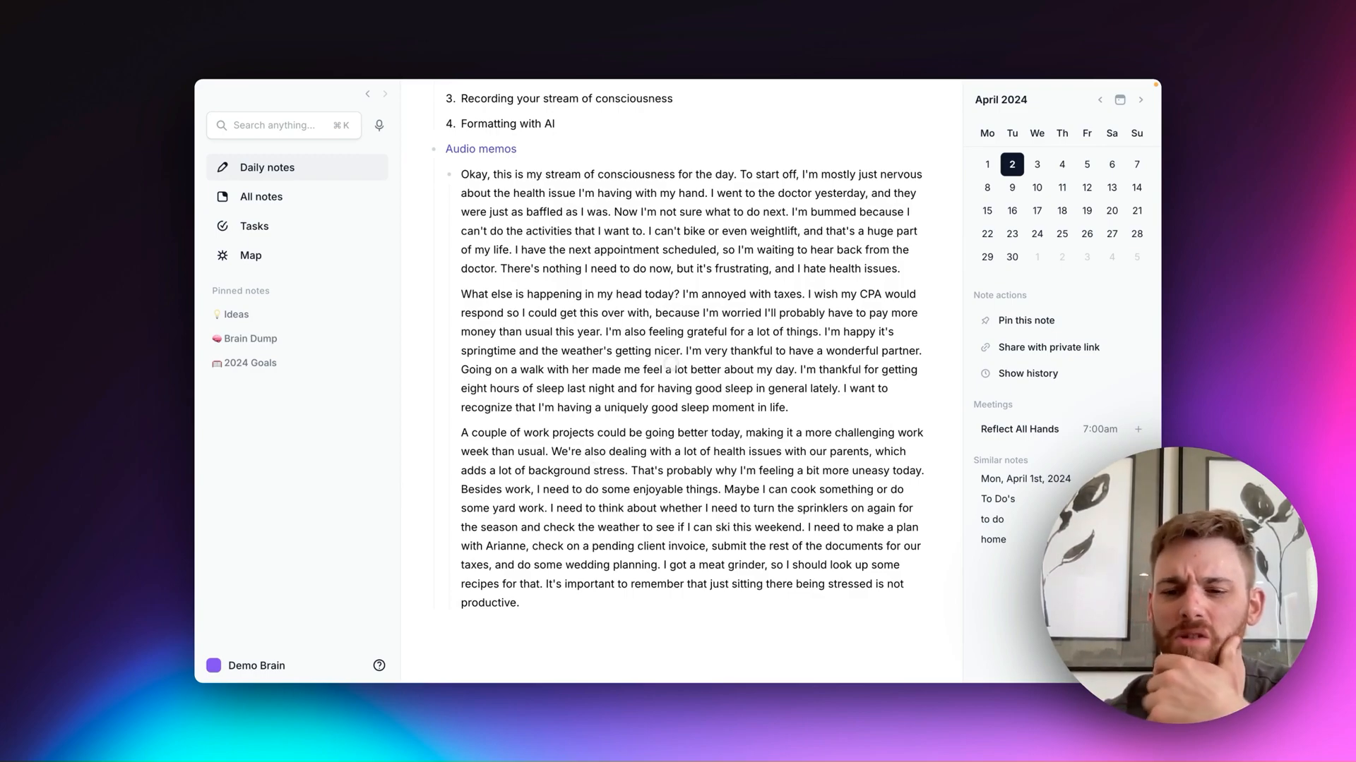
scroll(671, 363, "up", 1)
scroll(678, 381, "up", 2)
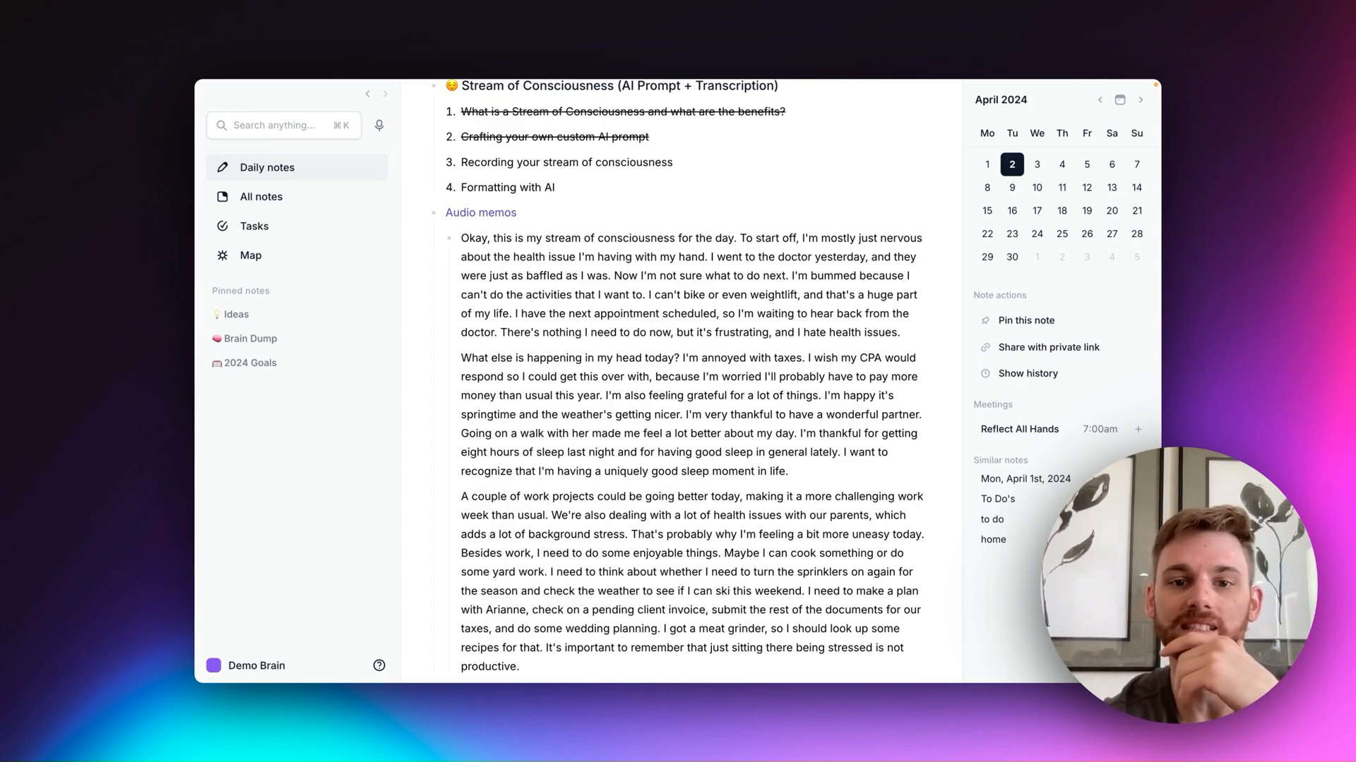
scroll(682, 382, "down", 1)
scroll(681, 381, "up", 1)
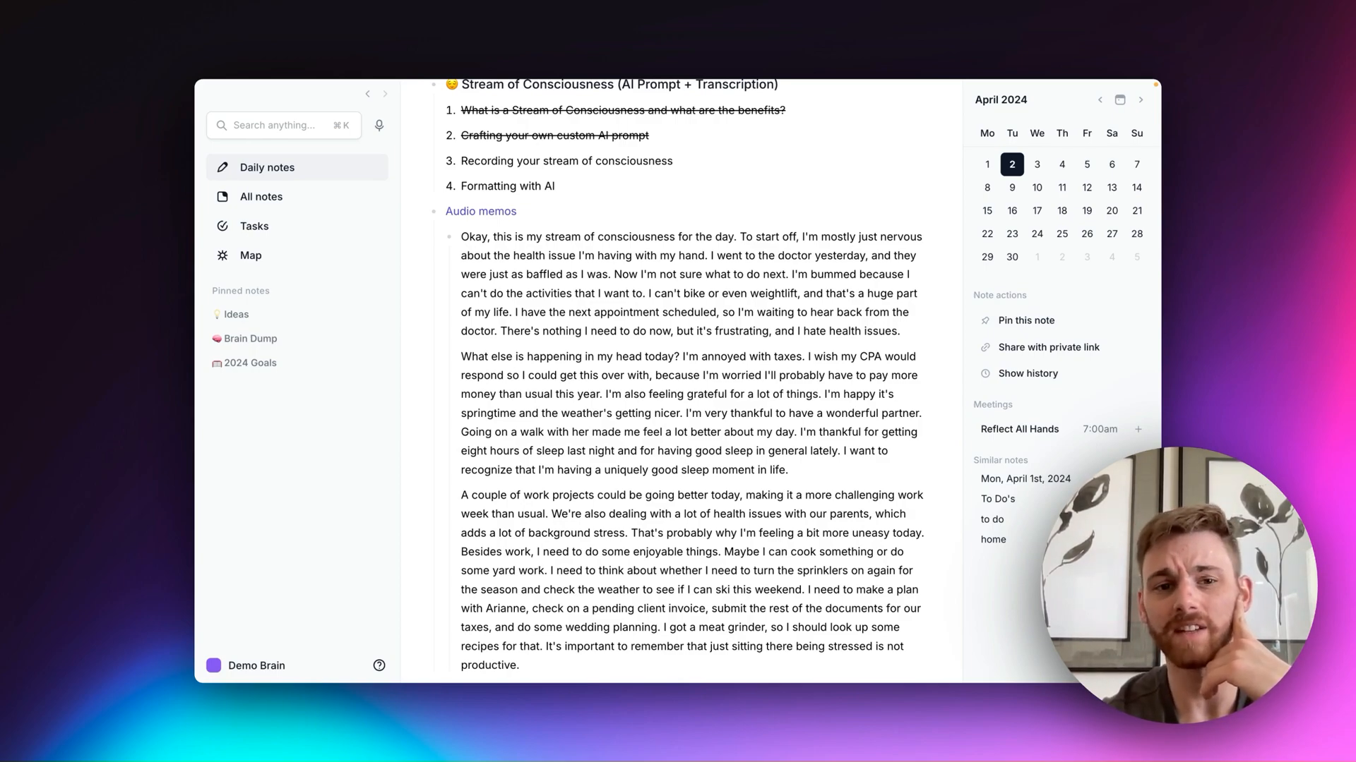
scroll(530, 178, "down", 2)
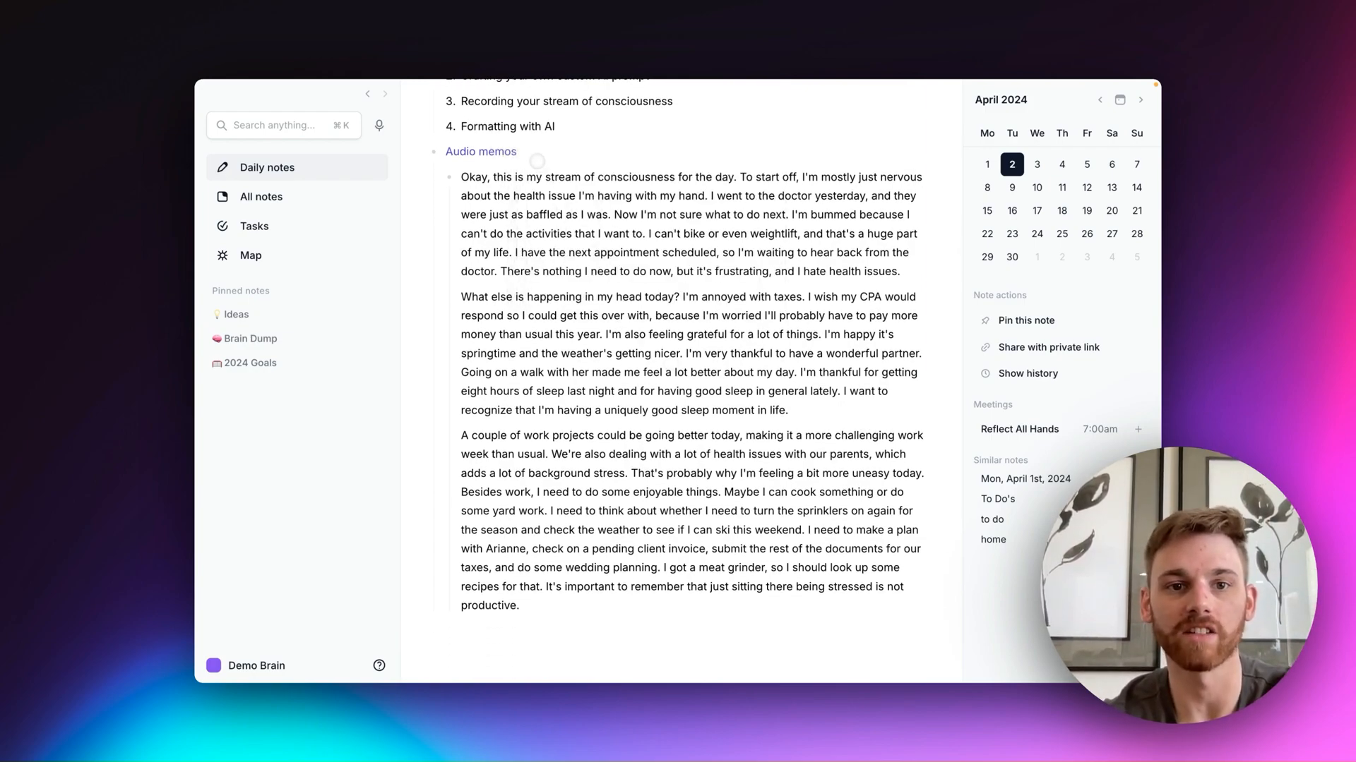
scroll(539, 167, "up", 1)
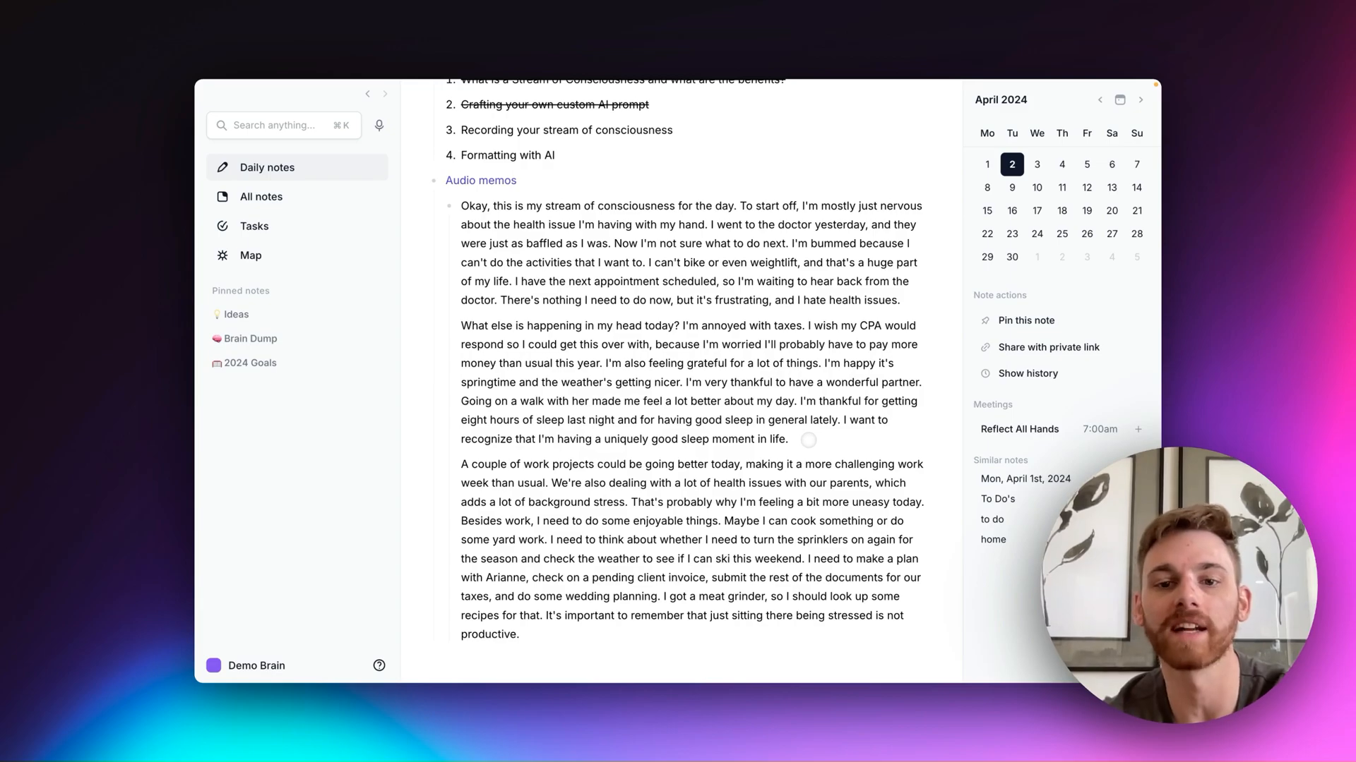
Run the custom Stream of Consciousness AI prompt on all three transcribed paragraphs under Audio memos
left_click_drag(558, 634, 462, 204)
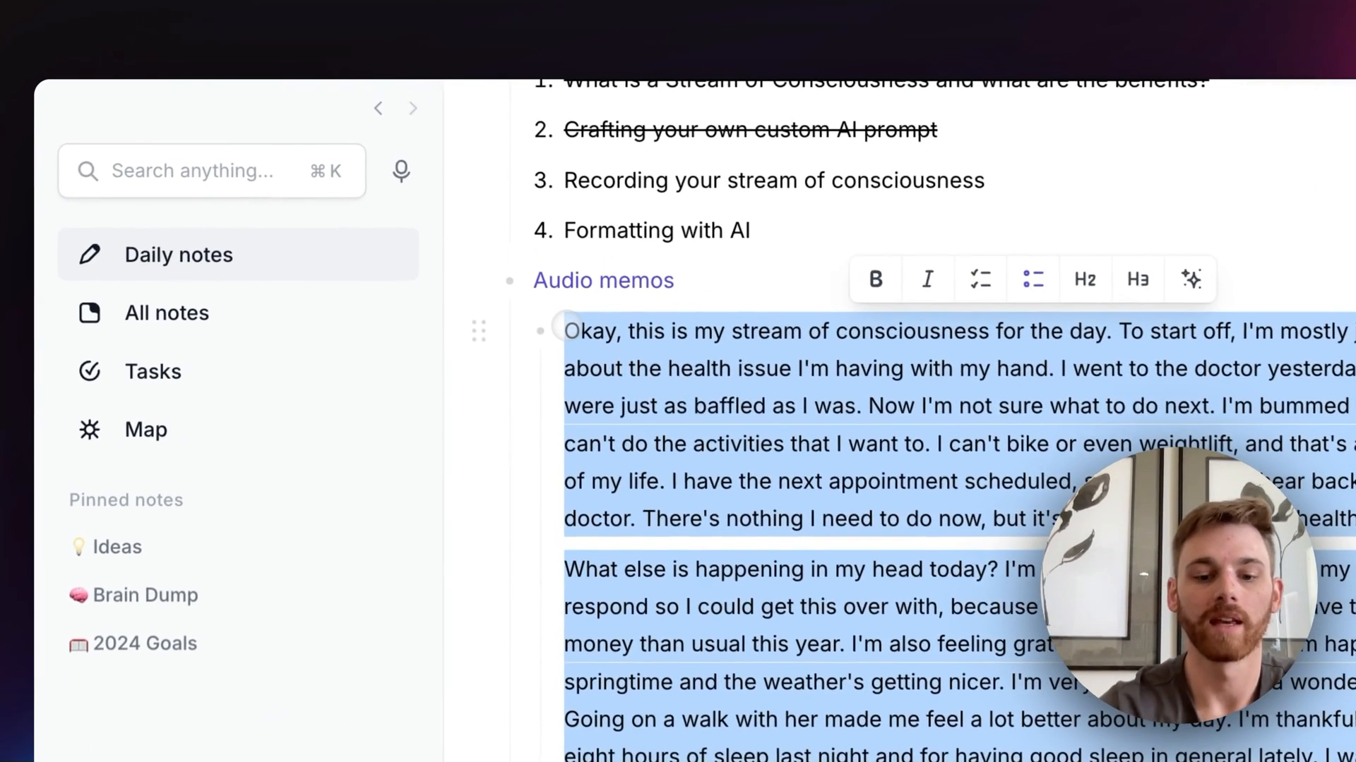
key("super+j")
type("strea")
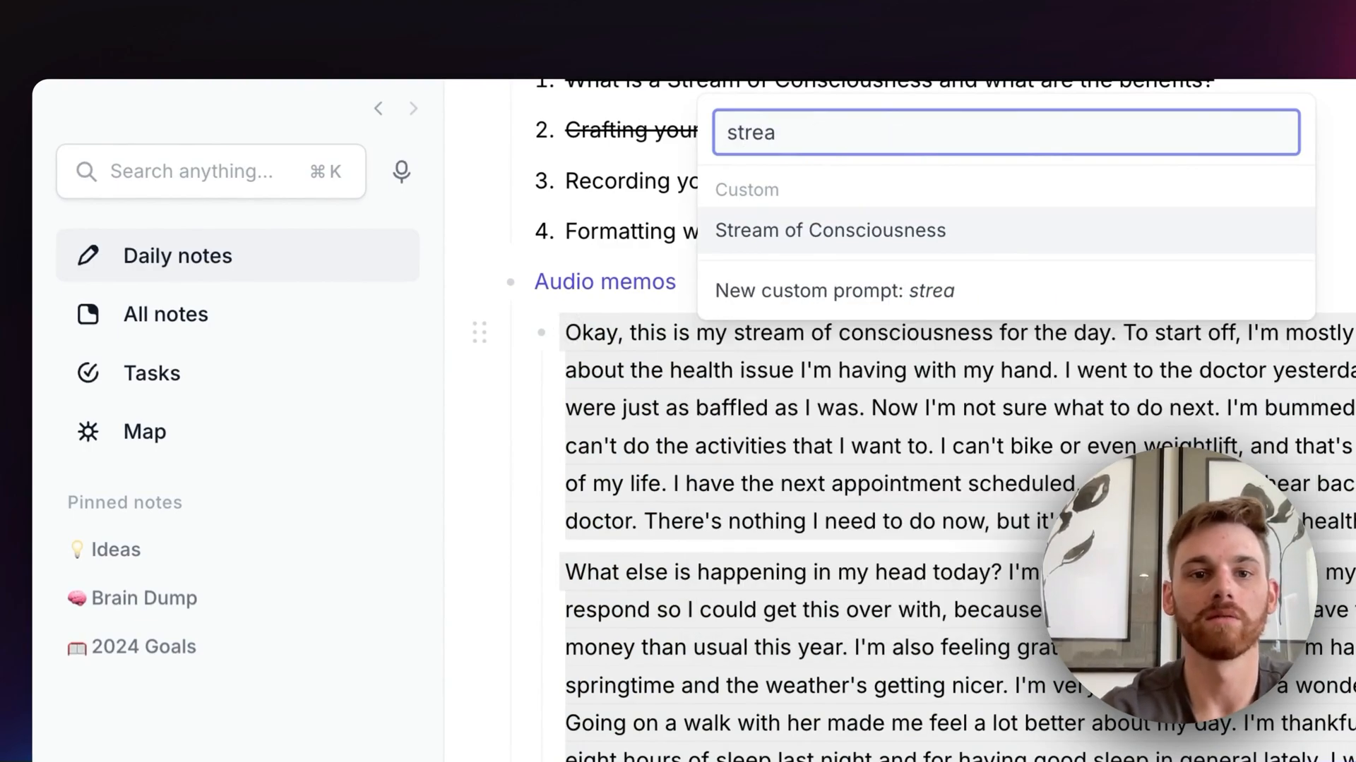
key("Return")
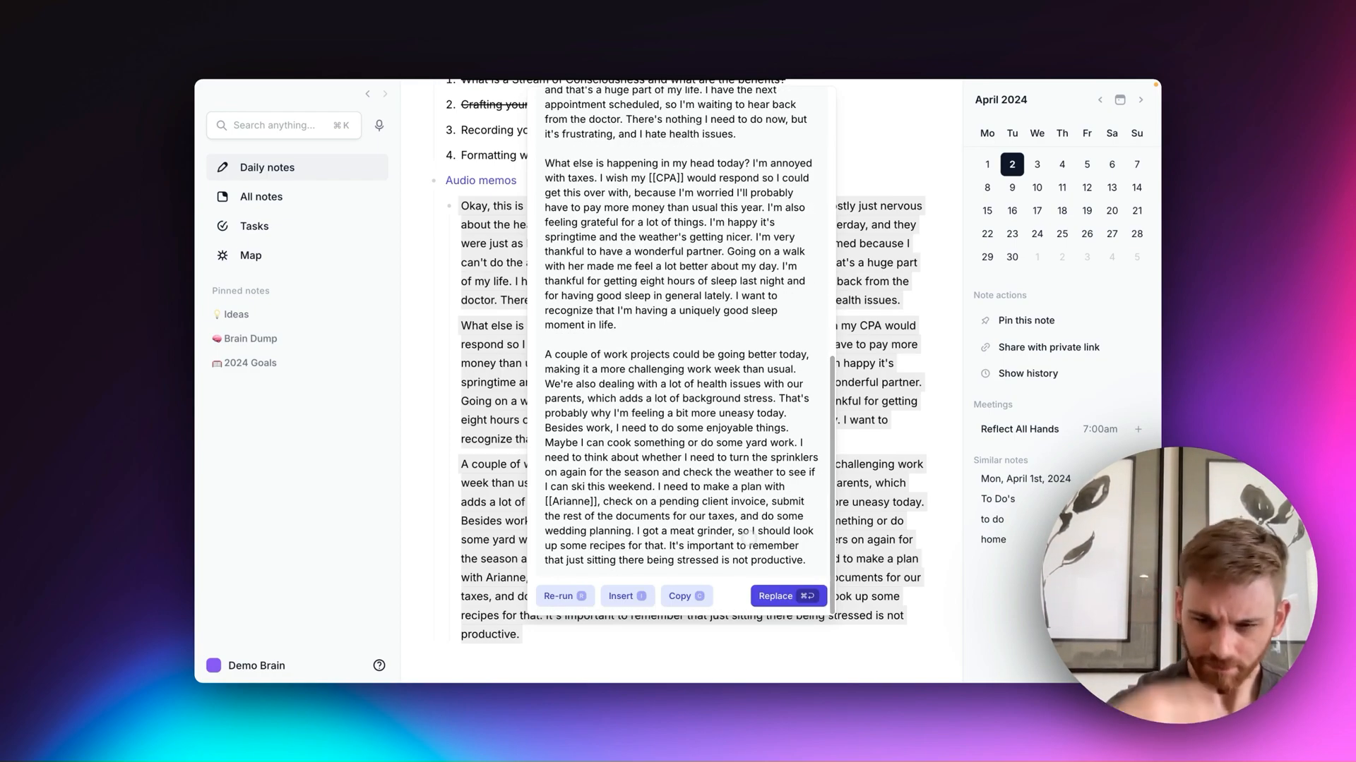
Review the generated summary, advice and transcription, and replace the selected transcript with the AI output
scroll(748, 538, "up", 8)
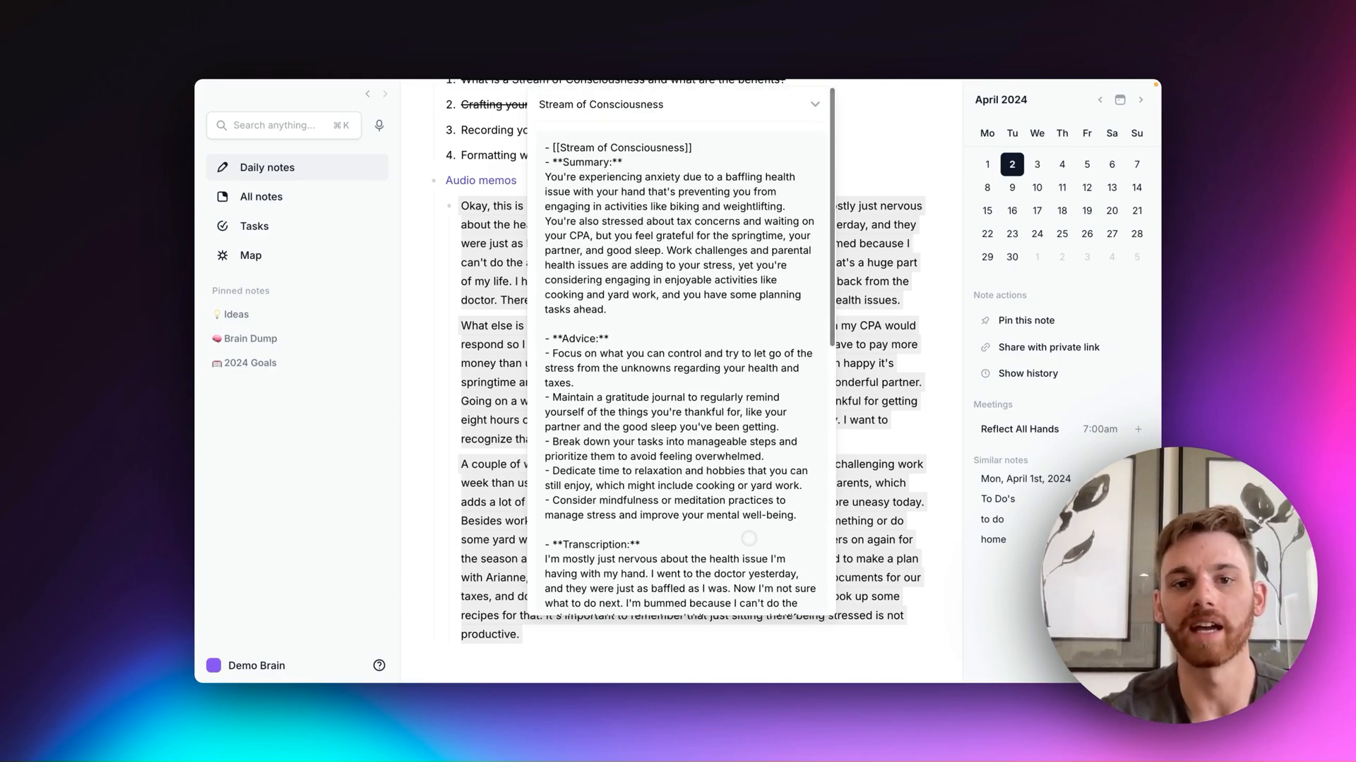
scroll(749, 538, "down", 8)
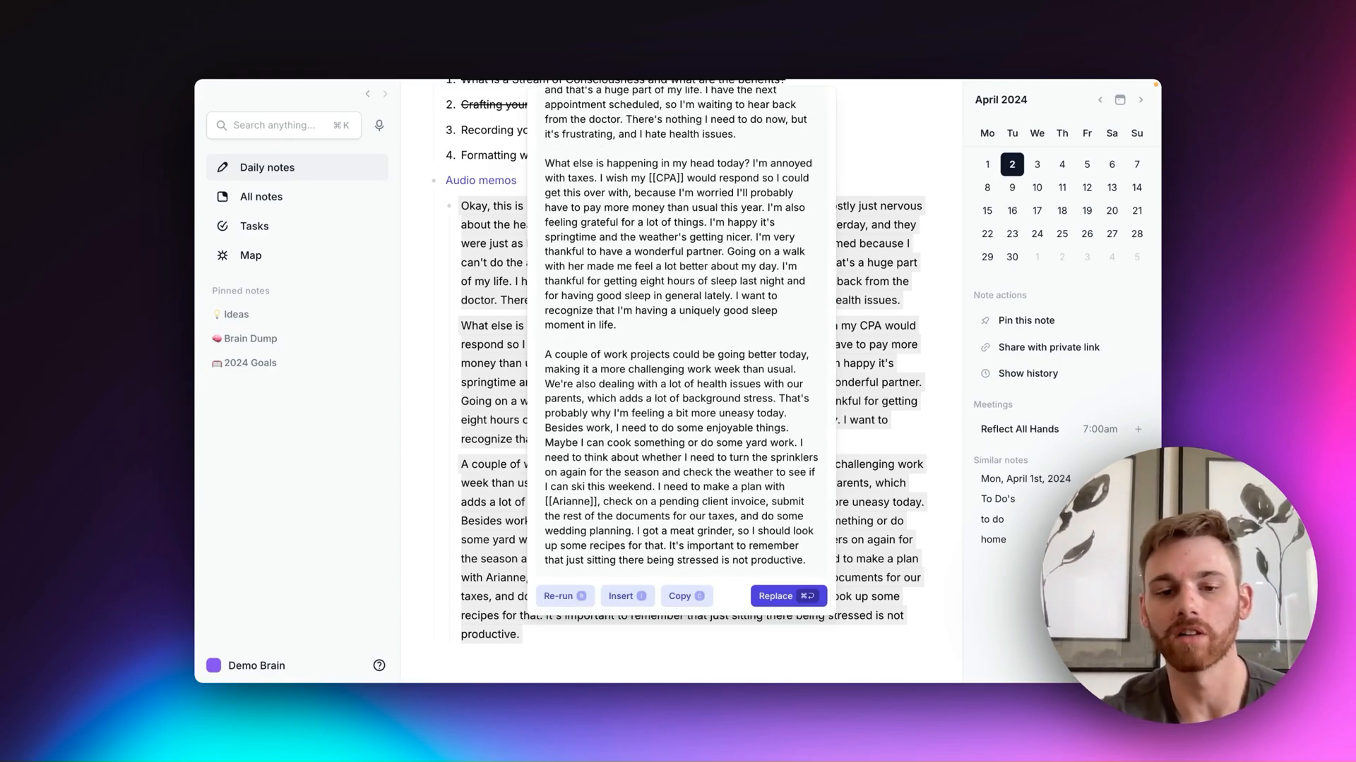
scroll(682, 351, "up", 1)
scroll(681, 350, "down", 1)
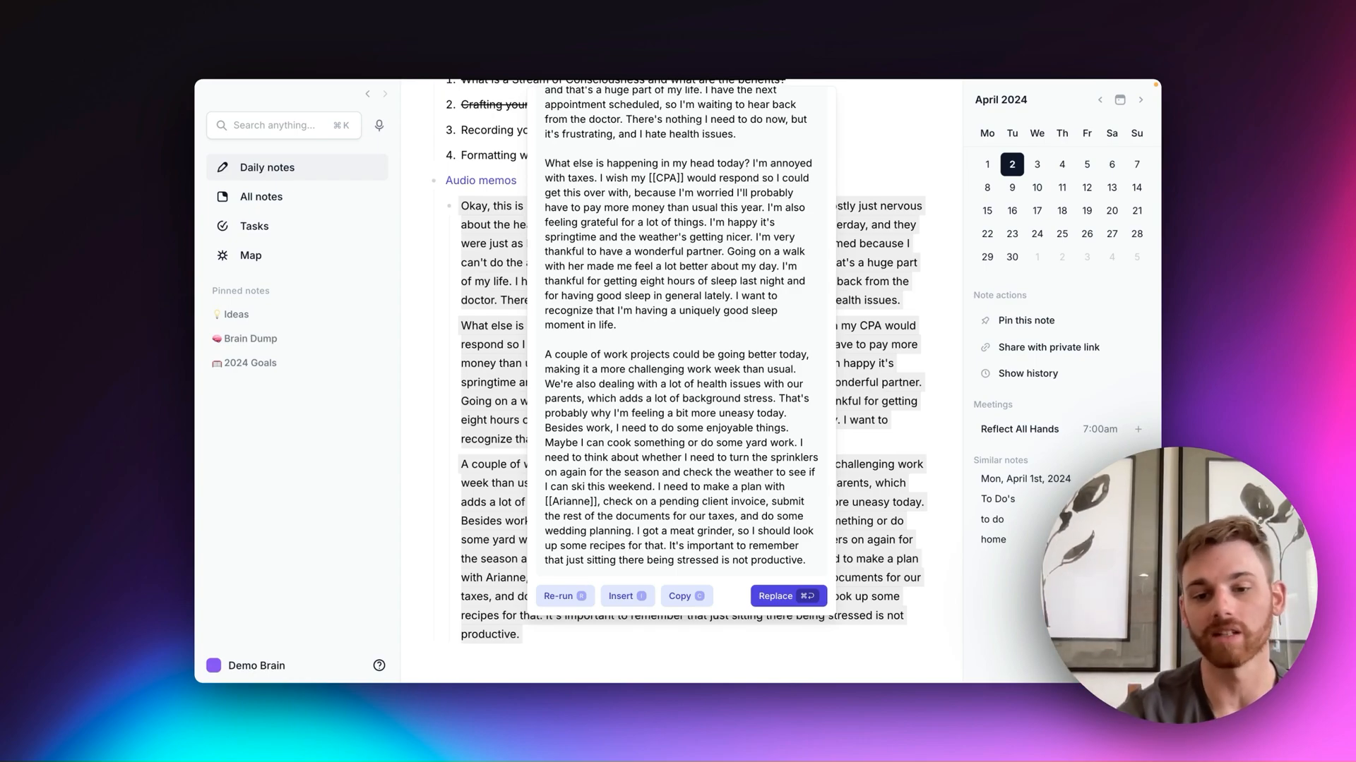
key("super+Return")
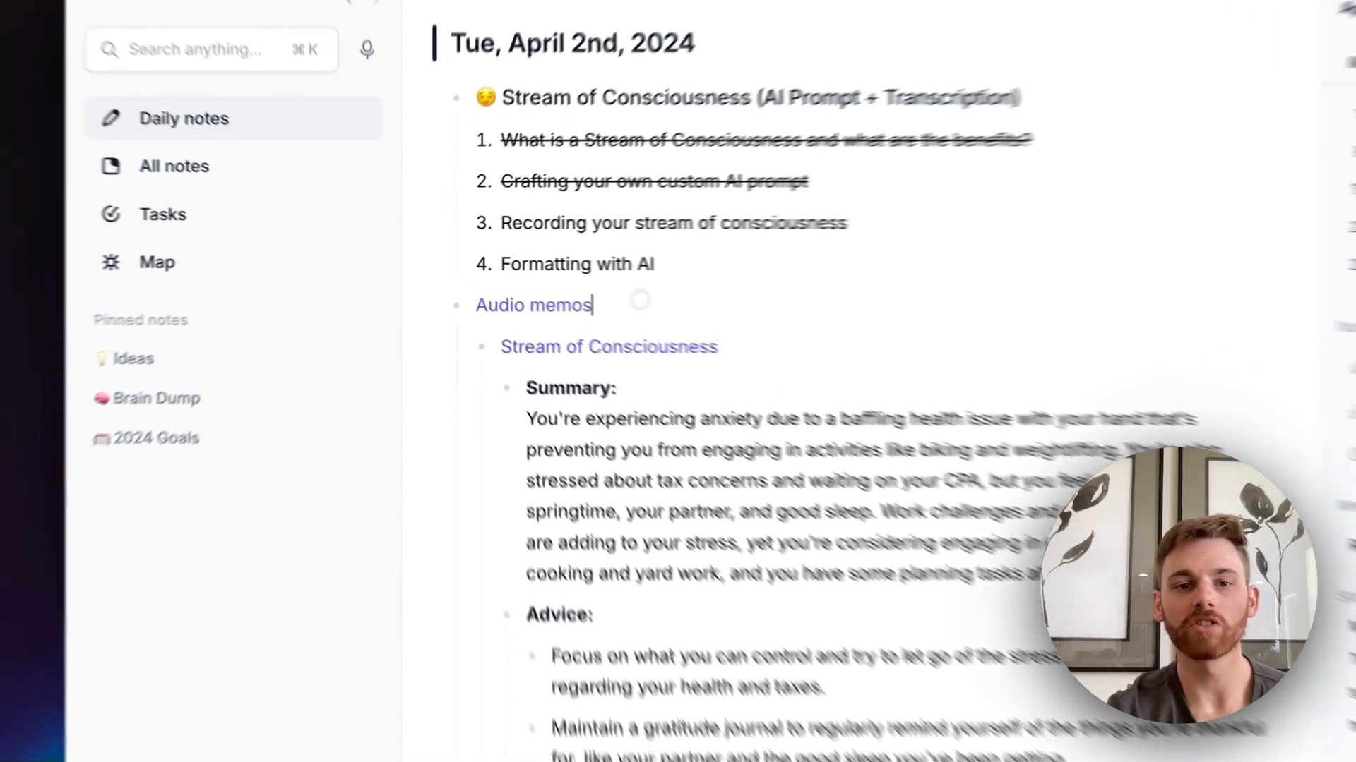
Delete the Audio memos bullet so the Stream of Consciousness entry moves up one outline level
triple_click(543, 282)
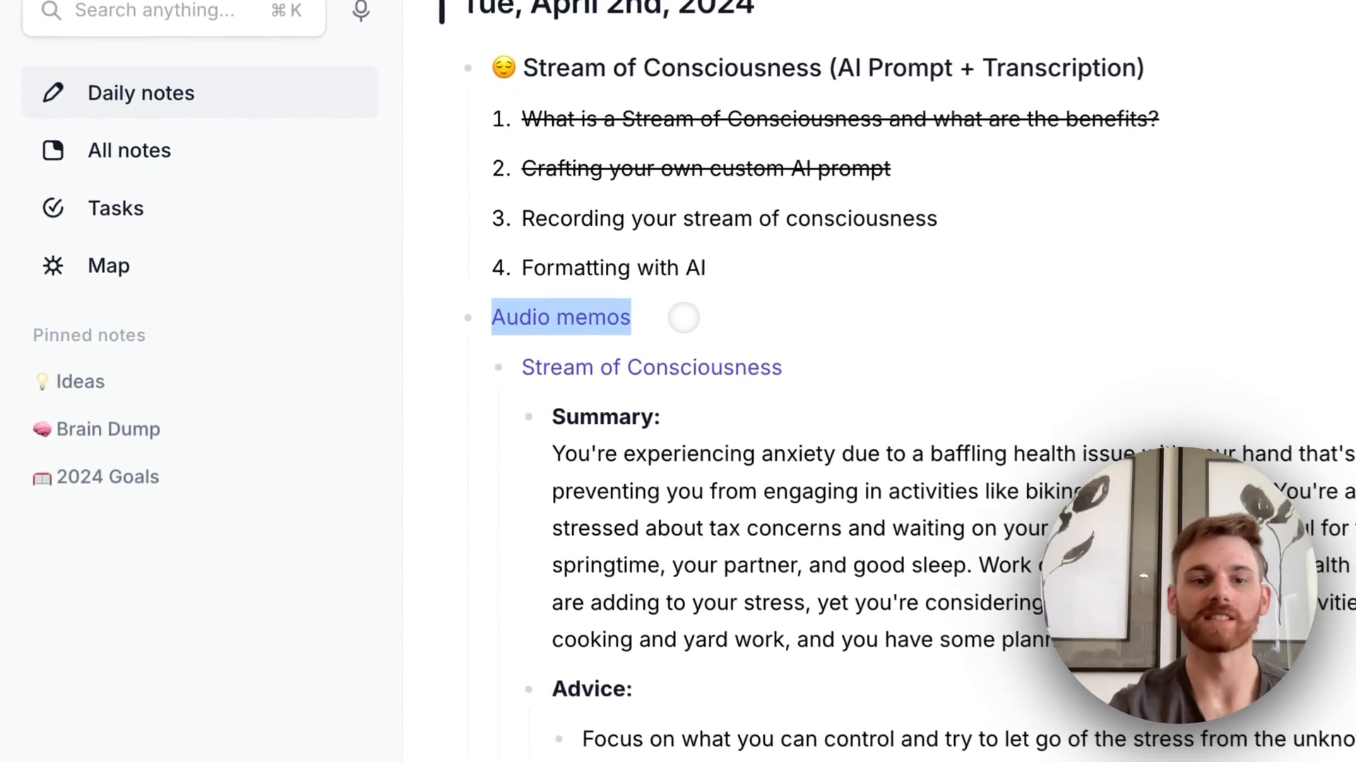
key("BackSpace")
key("BackSpace")
key("BackSpace")
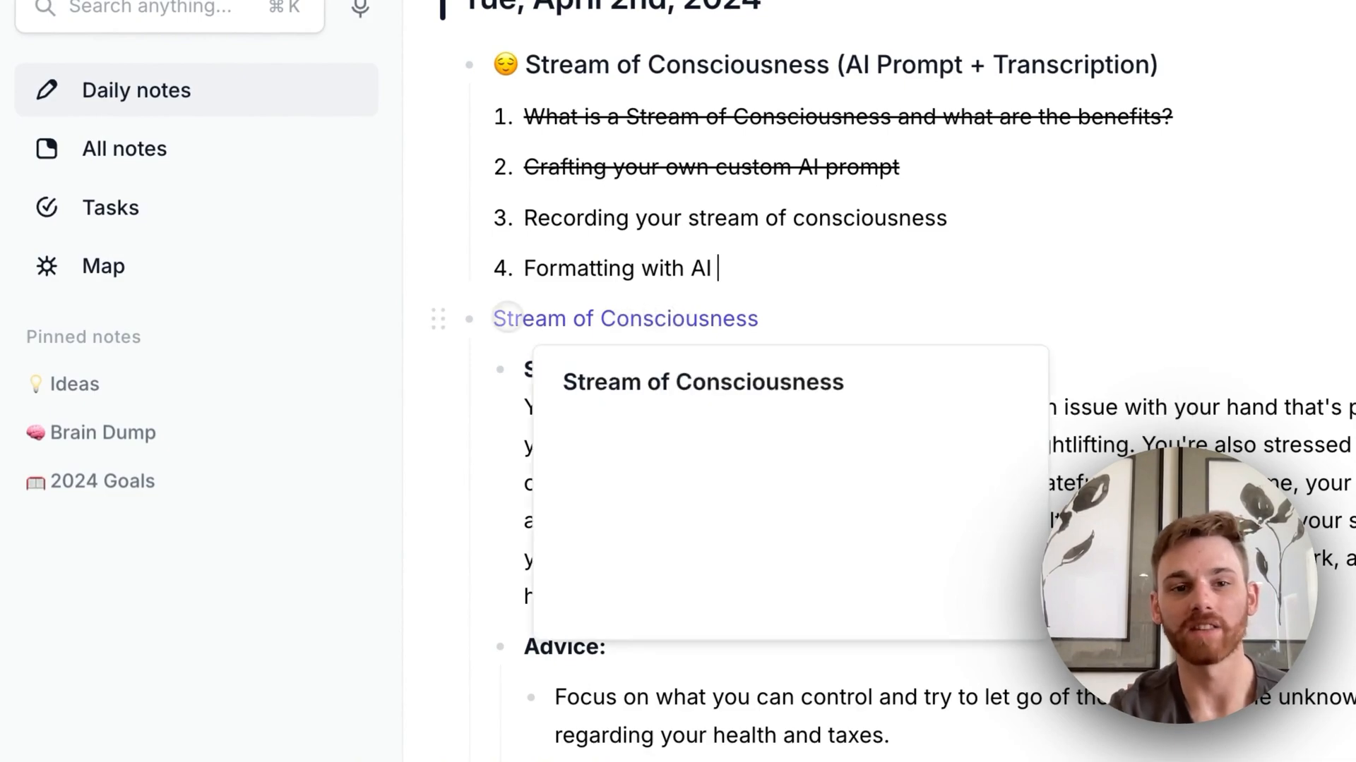
Strike through the third outline topic, "Recording your stream of consciousness"
left_click(468, 319)
left_click(467, 318)
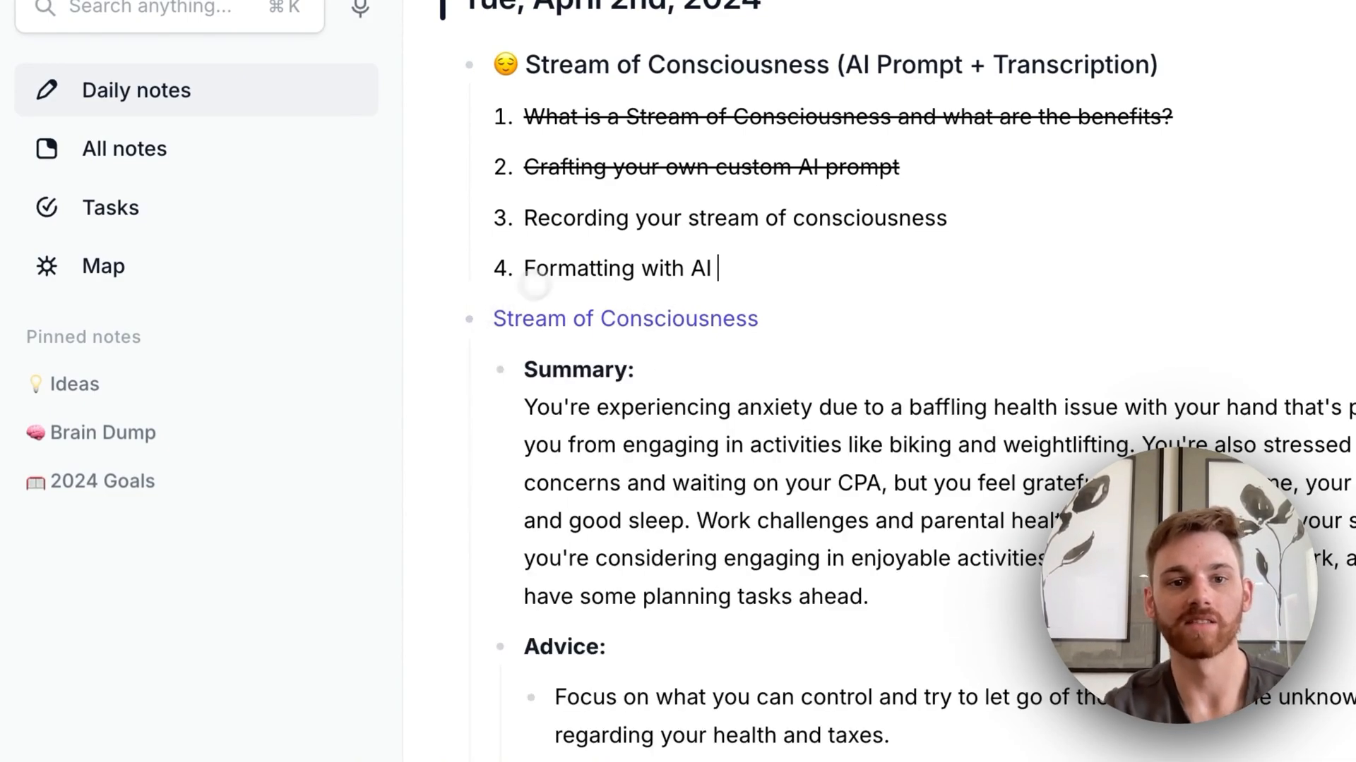
triple_click(597, 219)
key("super+shift+x")
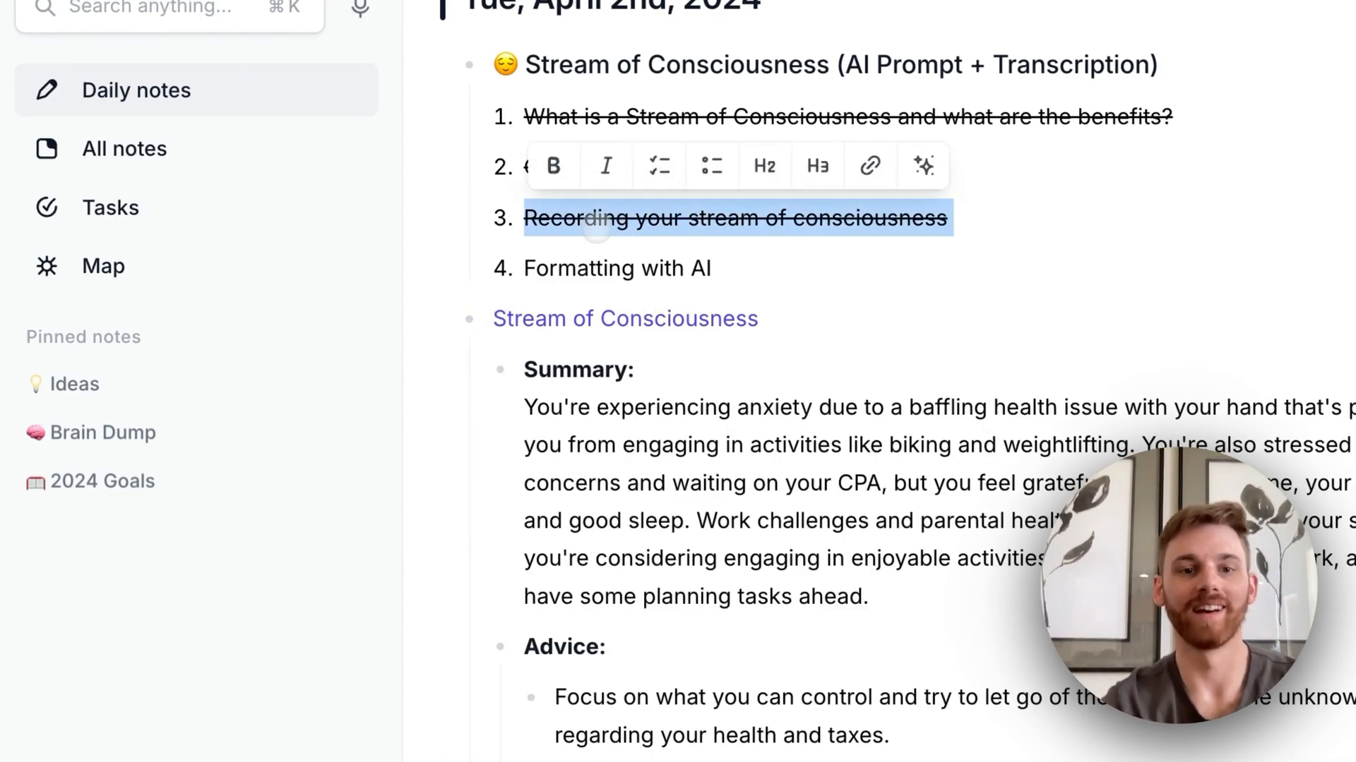
left_click(718, 274)
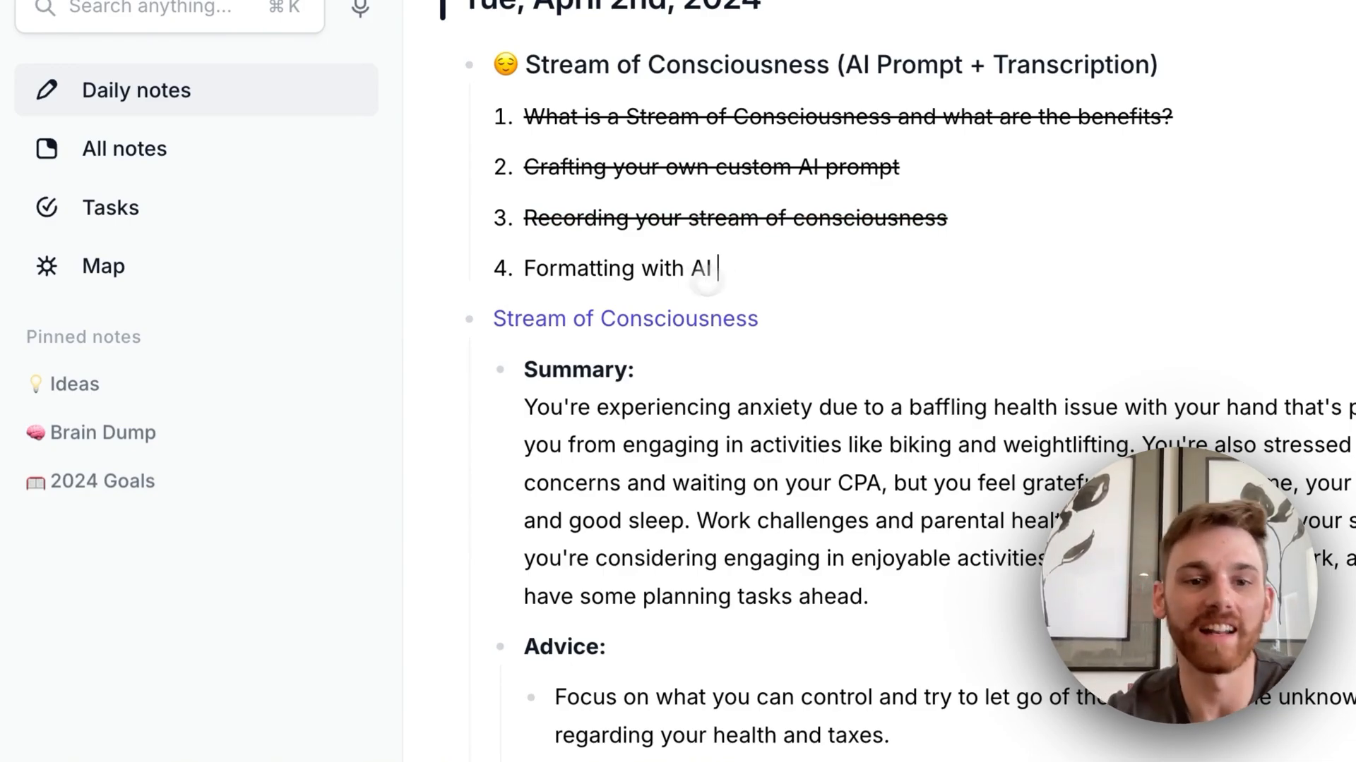
Open the linked Stream of Consciousness note to view its incoming backlinks, and return to the April 2nd daily note
left_click(469, 319)
left_click(469, 318)
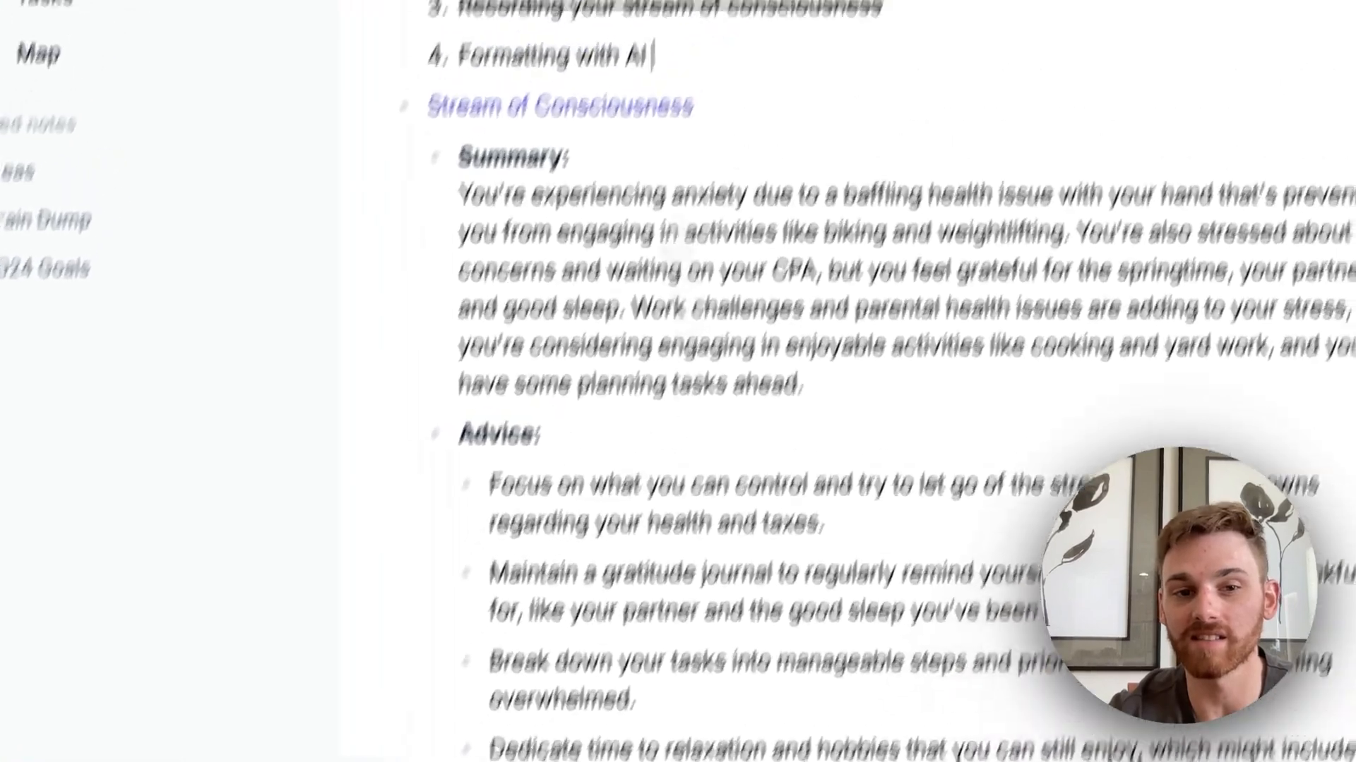
left_click(568, 282)
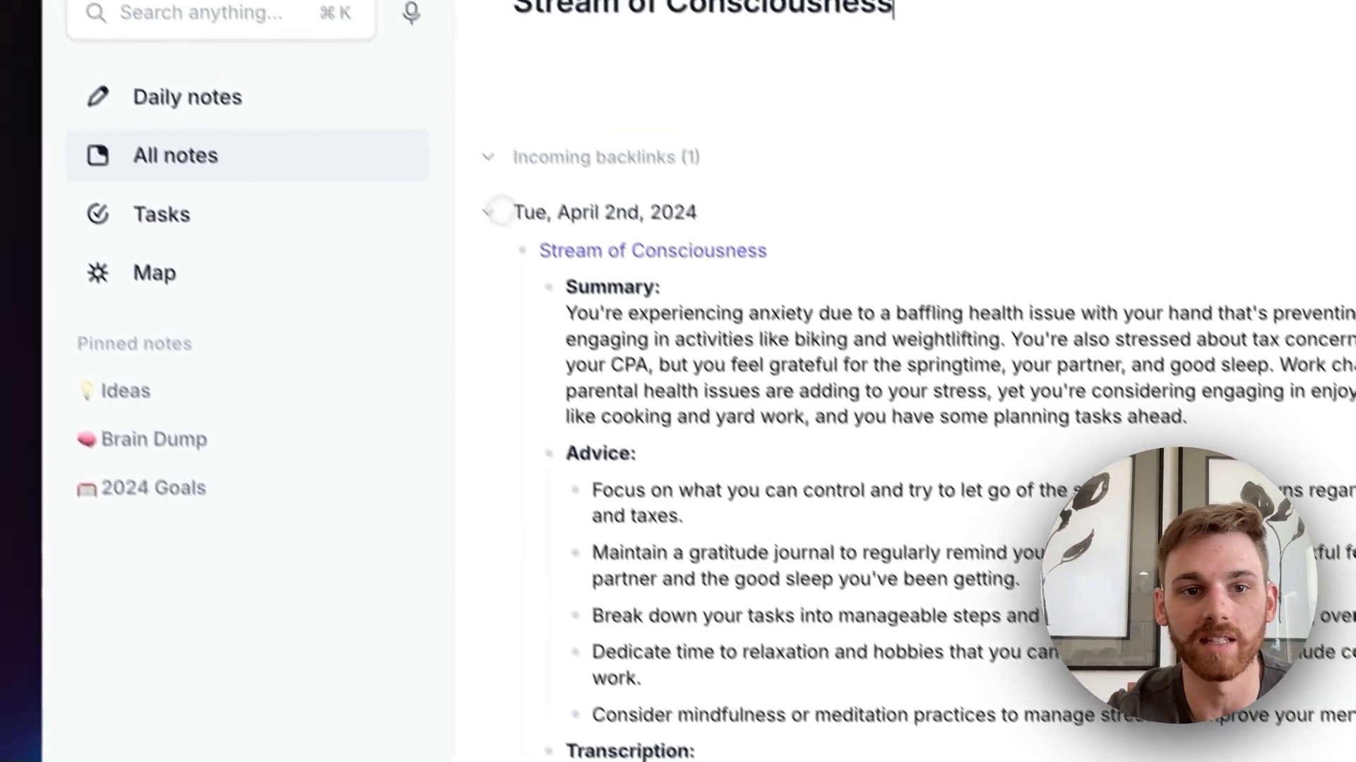
left_click(307, 54)
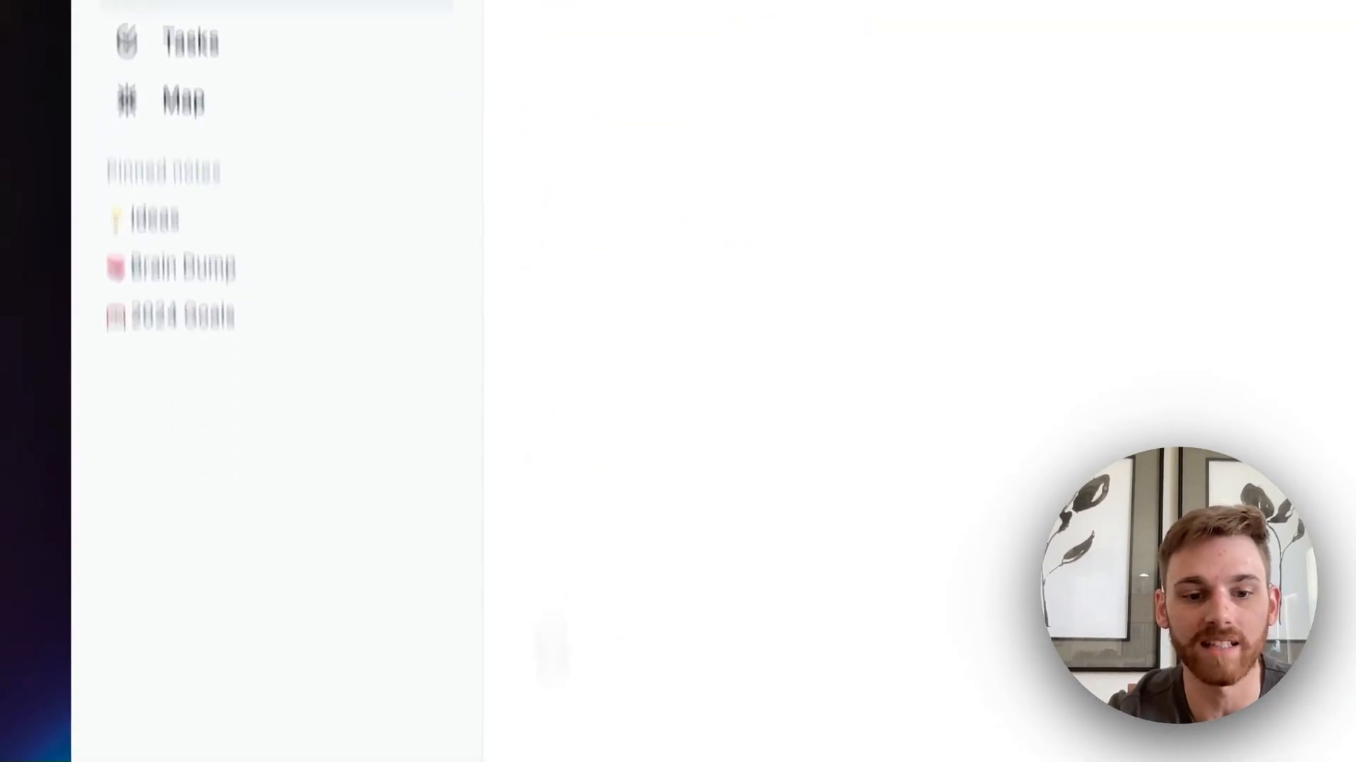
key("super+[")
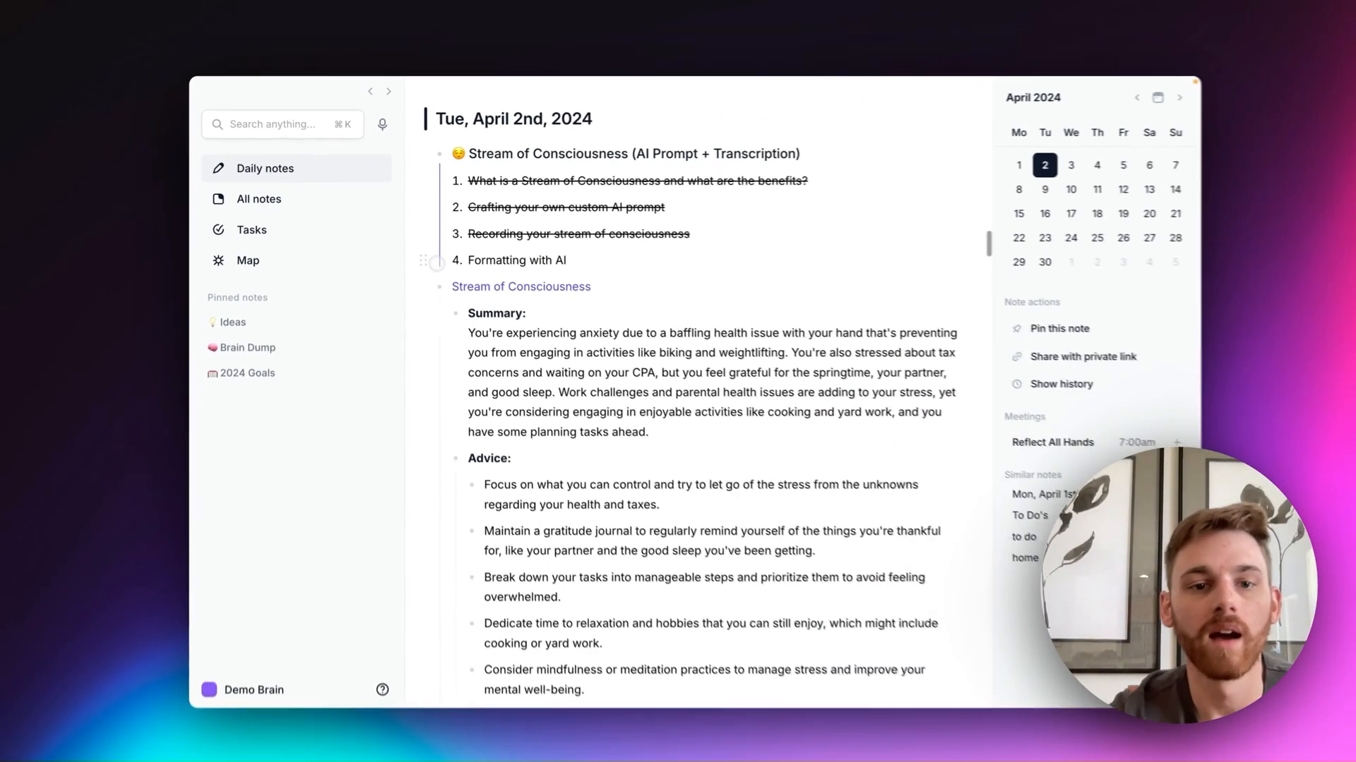
Read the AI-generated Summary paragraph under Stream of Consciousness, including its description of the health issue
scroll(706, 392, "down", 2)
scroll(706, 392, "up", 1)
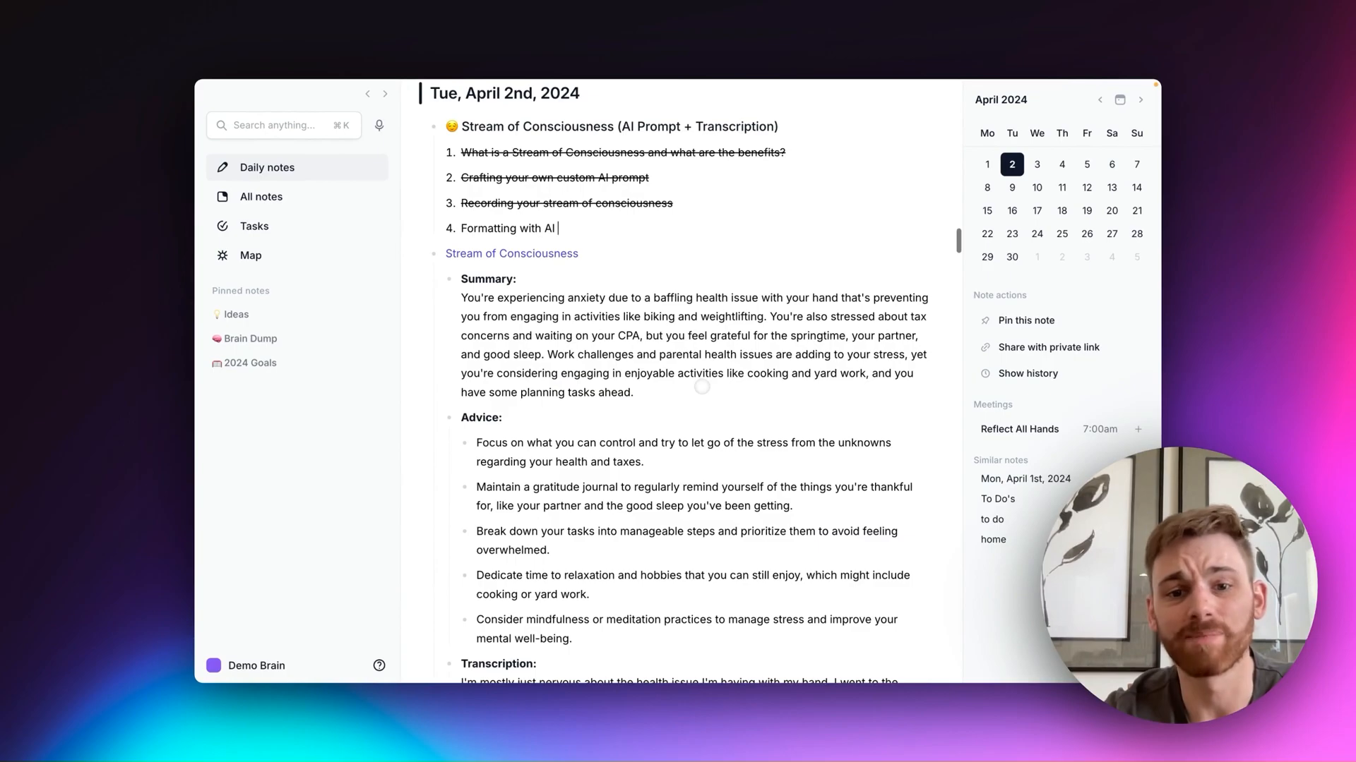
triple_click(582, 319)
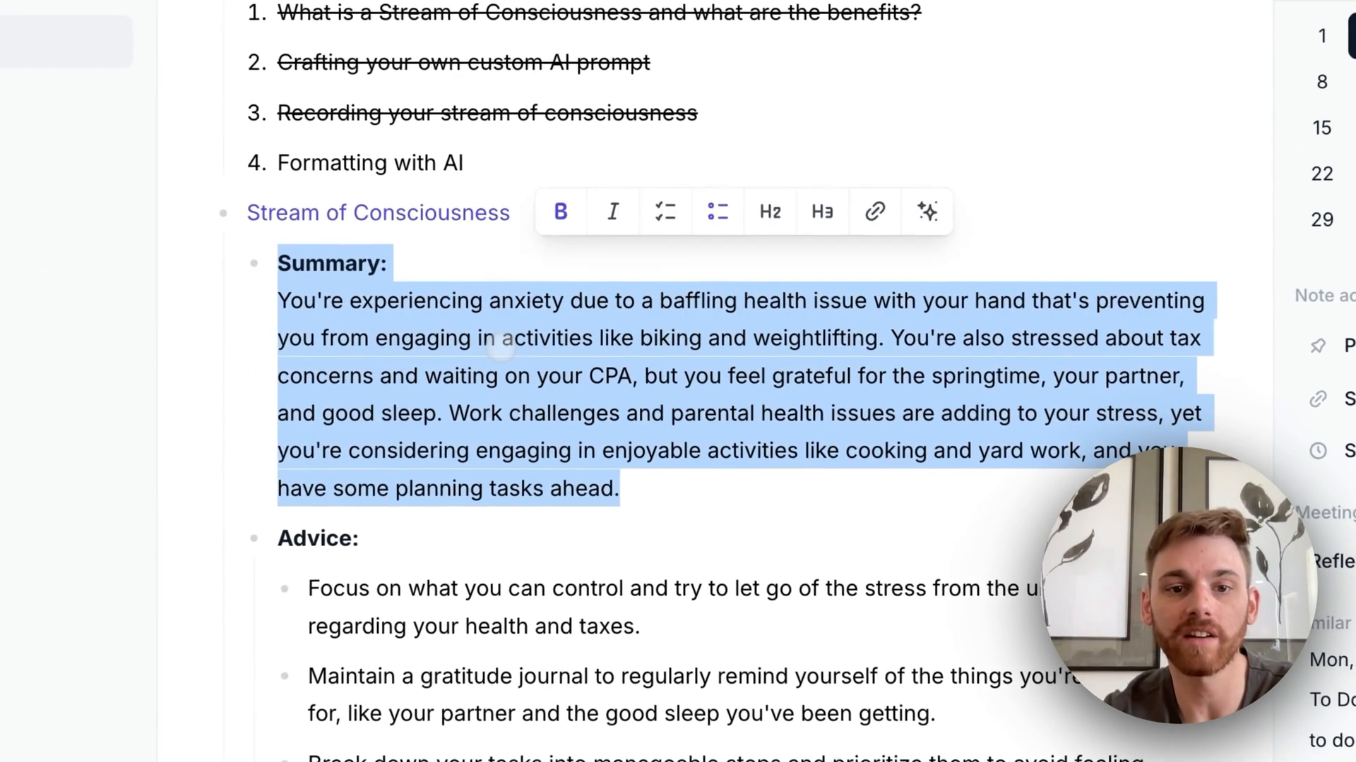
left_click(517, 348)
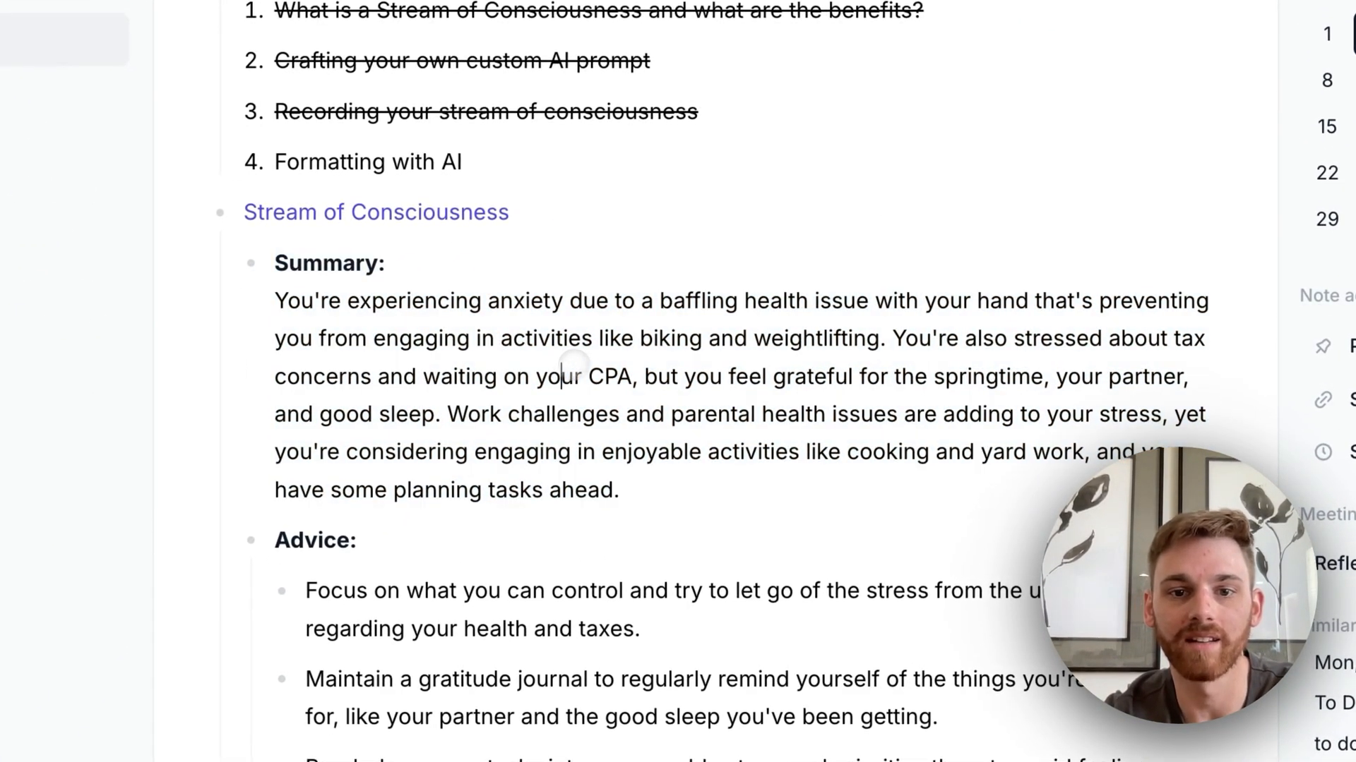
double_click(671, 301)
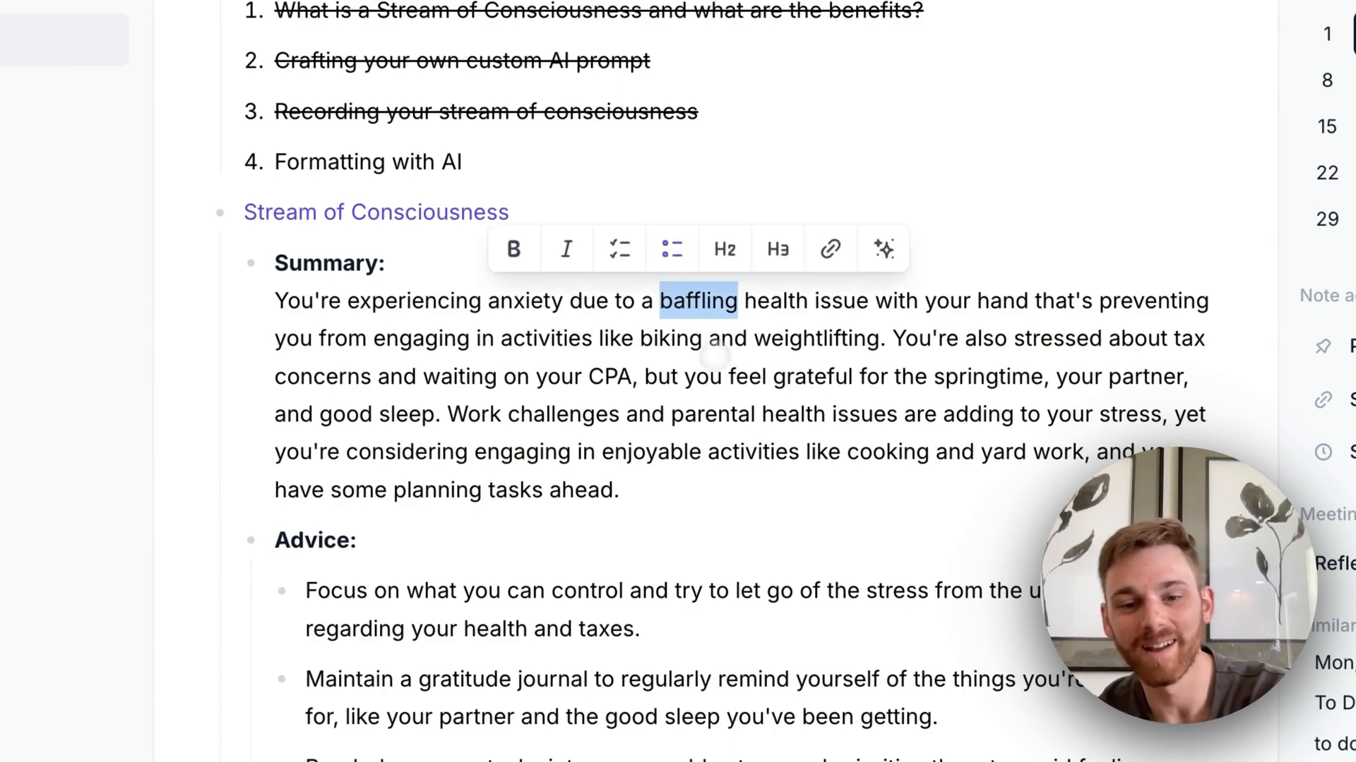
left_click(742, 380)
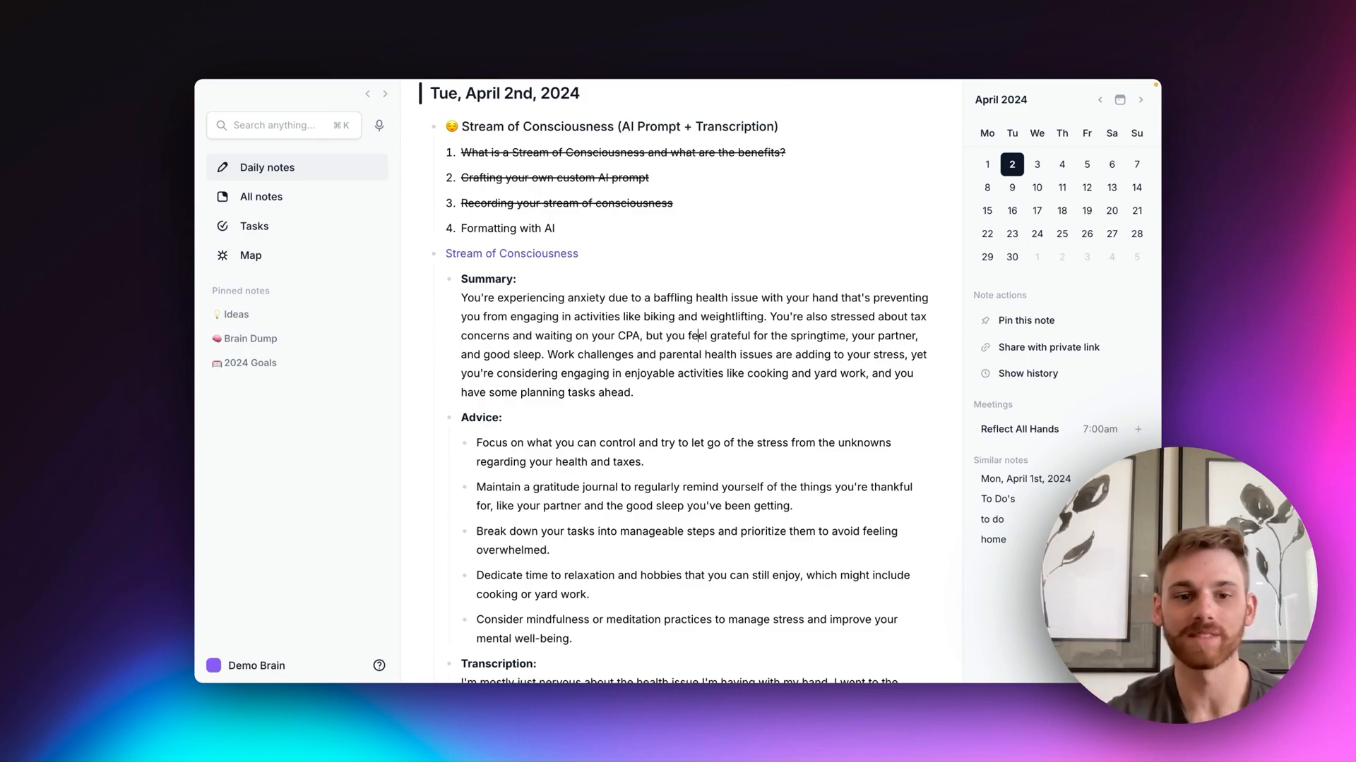
Read through the Advice bullets on letting go of stress, keeping a gratitude journal and breaking down tasks
scroll(672, 381, "down", 5)
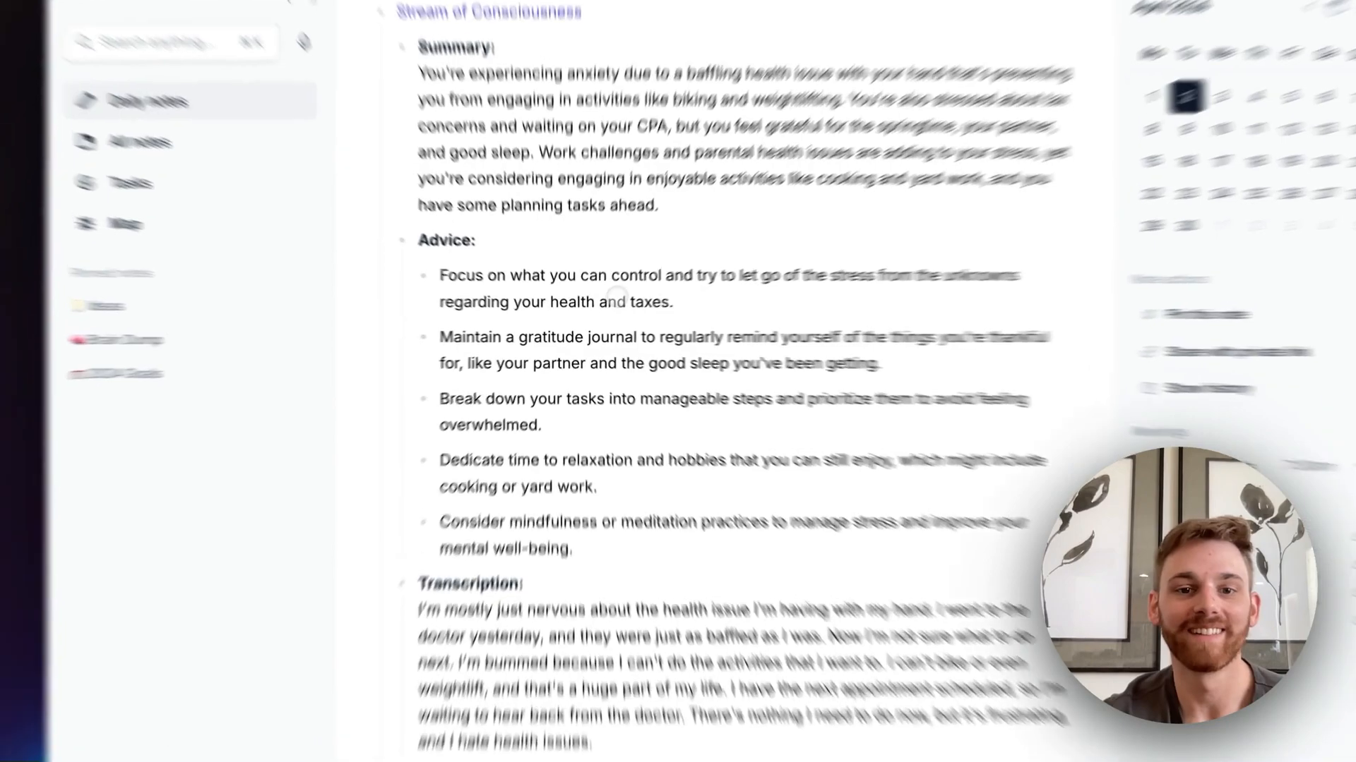
triple_click(602, 306)
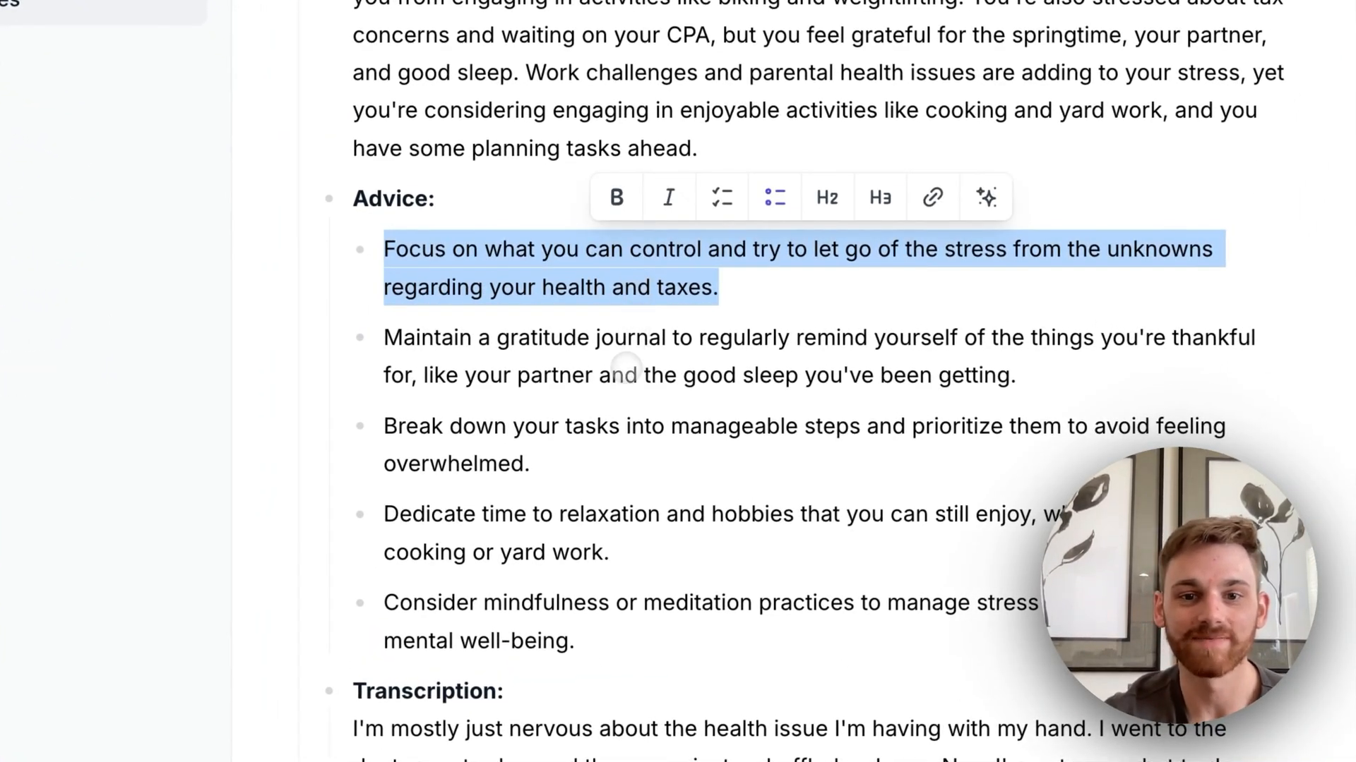
triple_click(619, 373)
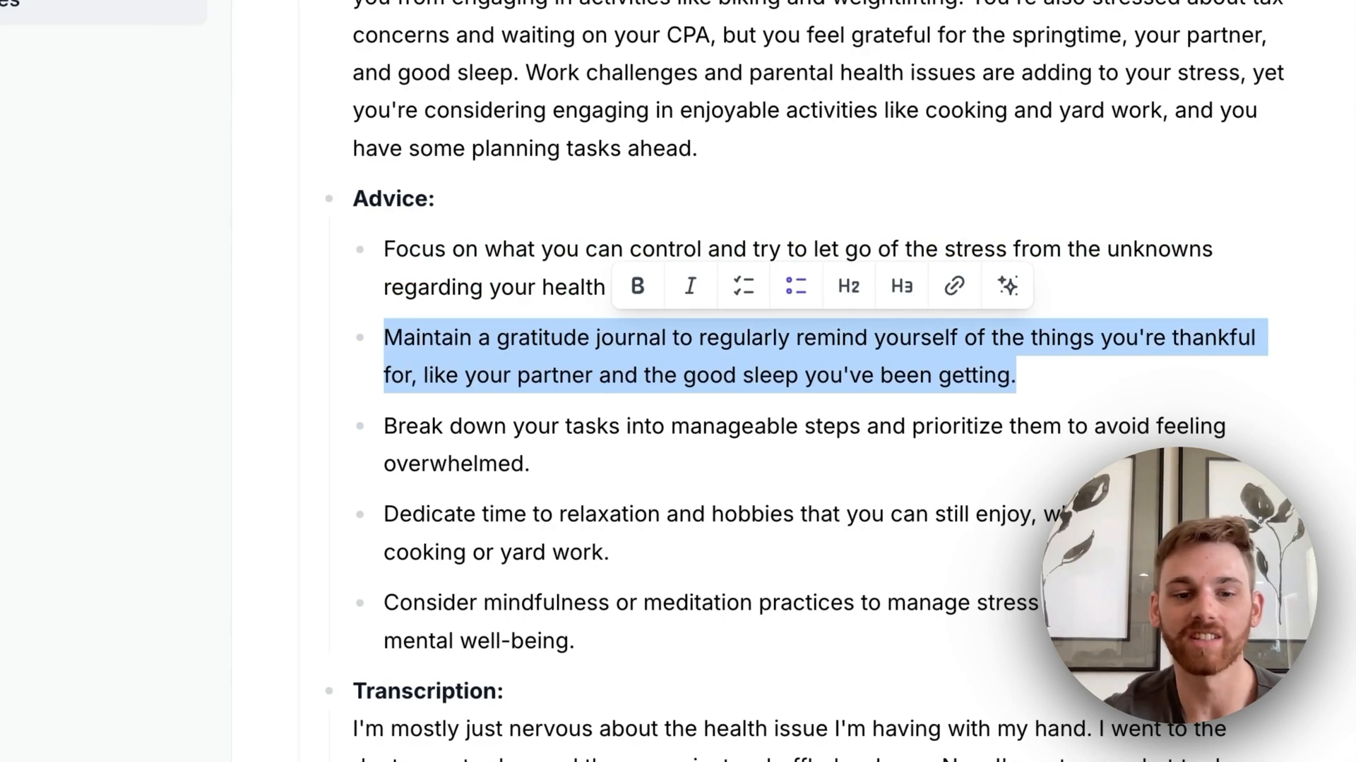
scroll(621, 374, "down", 1)
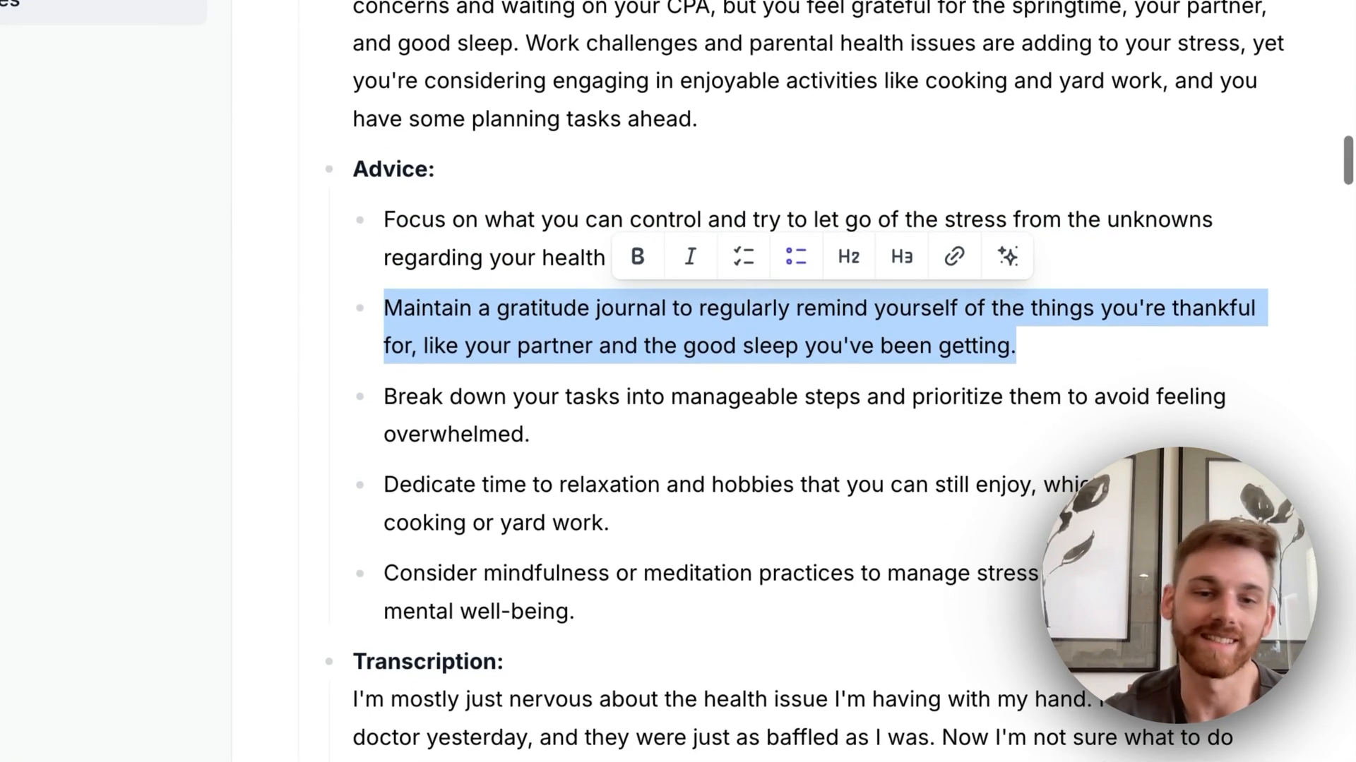
left_click(661, 444)
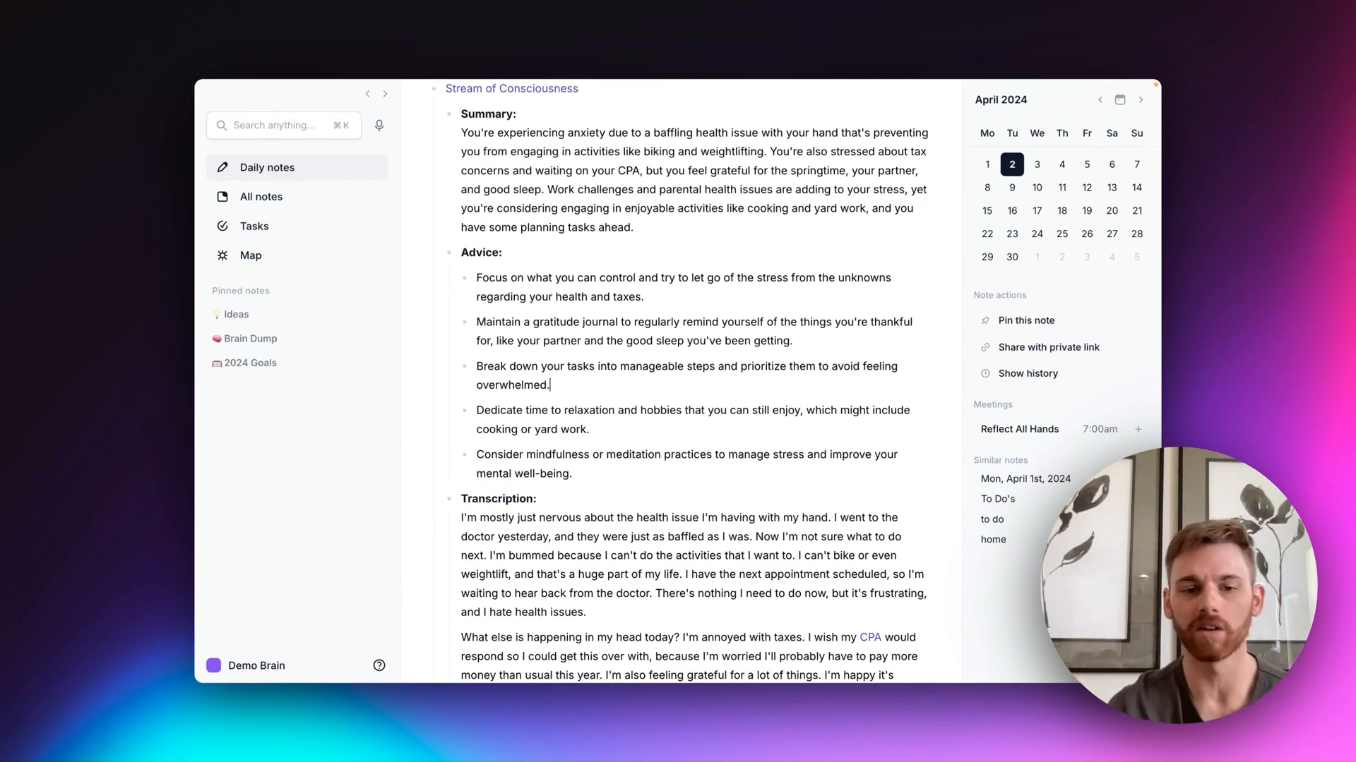
Examine the Transcription paragraphs and preview the backlinks to the CPA and the mentioned person
scroll(694, 381, "down", 10)
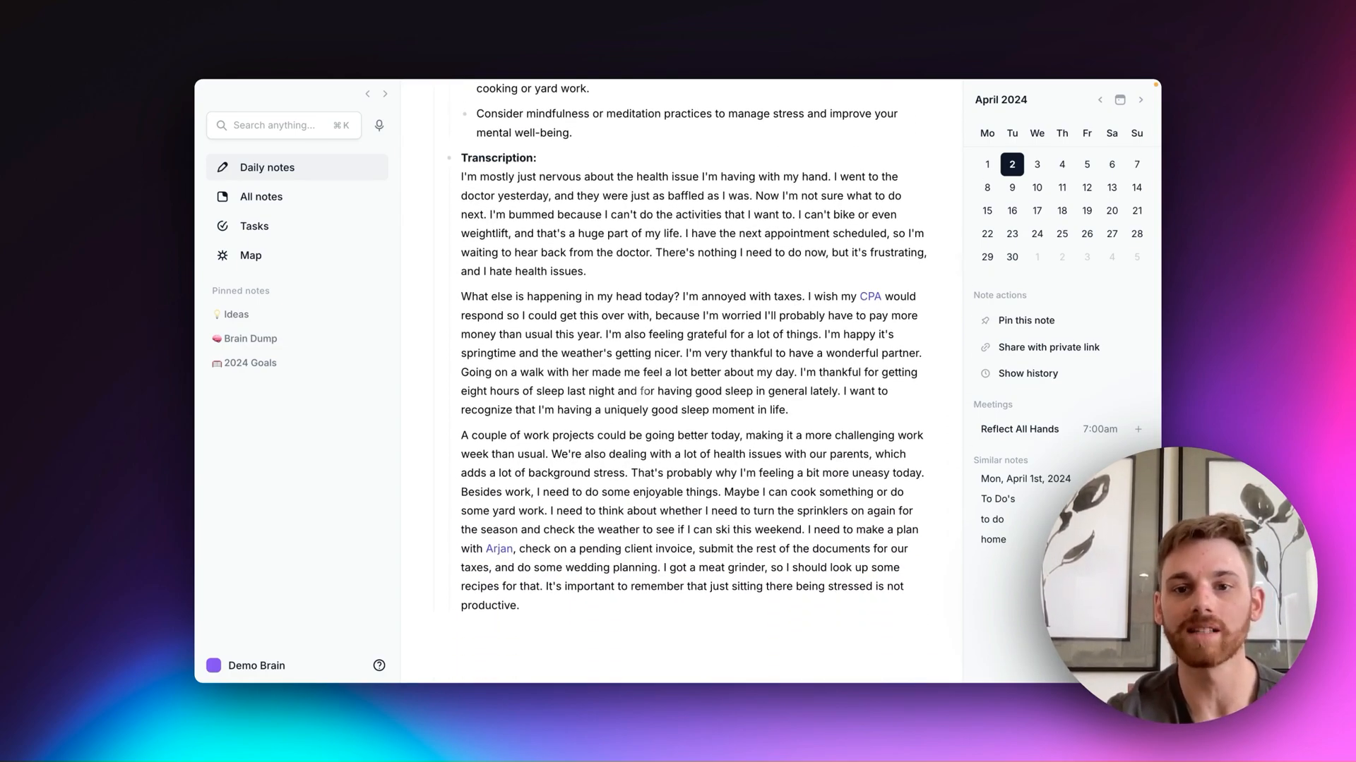
mouse_move(870, 299)
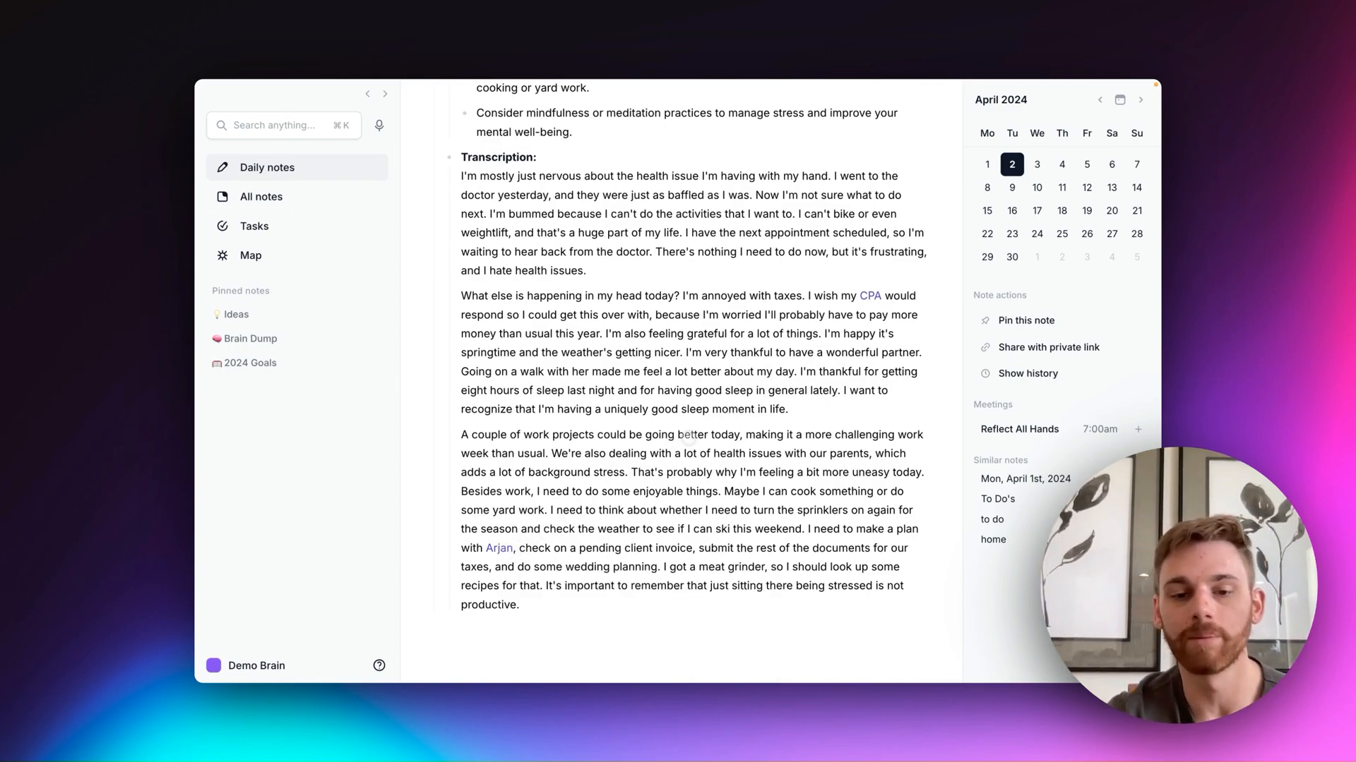
scroll(687, 435, "down", 3)
mouse_move(499, 444)
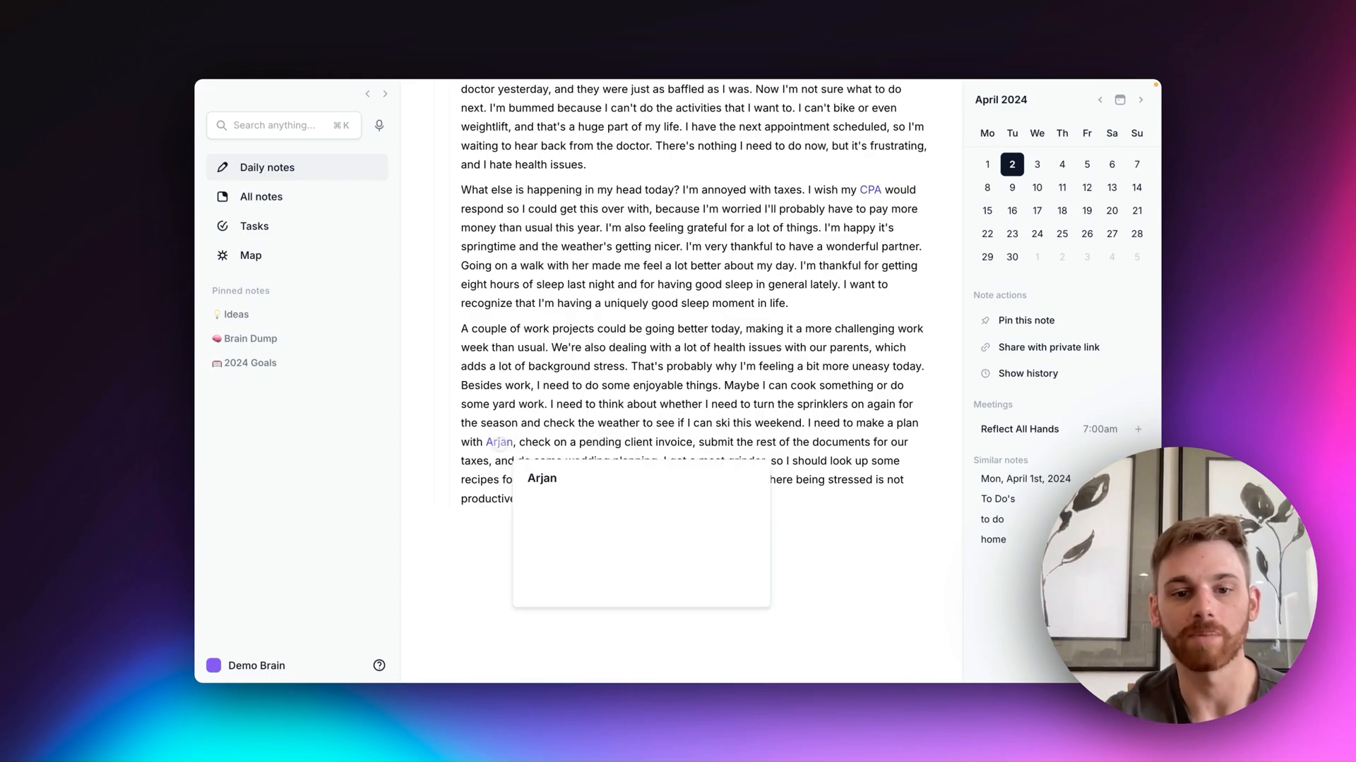
scroll(785, 416, "up", 5)
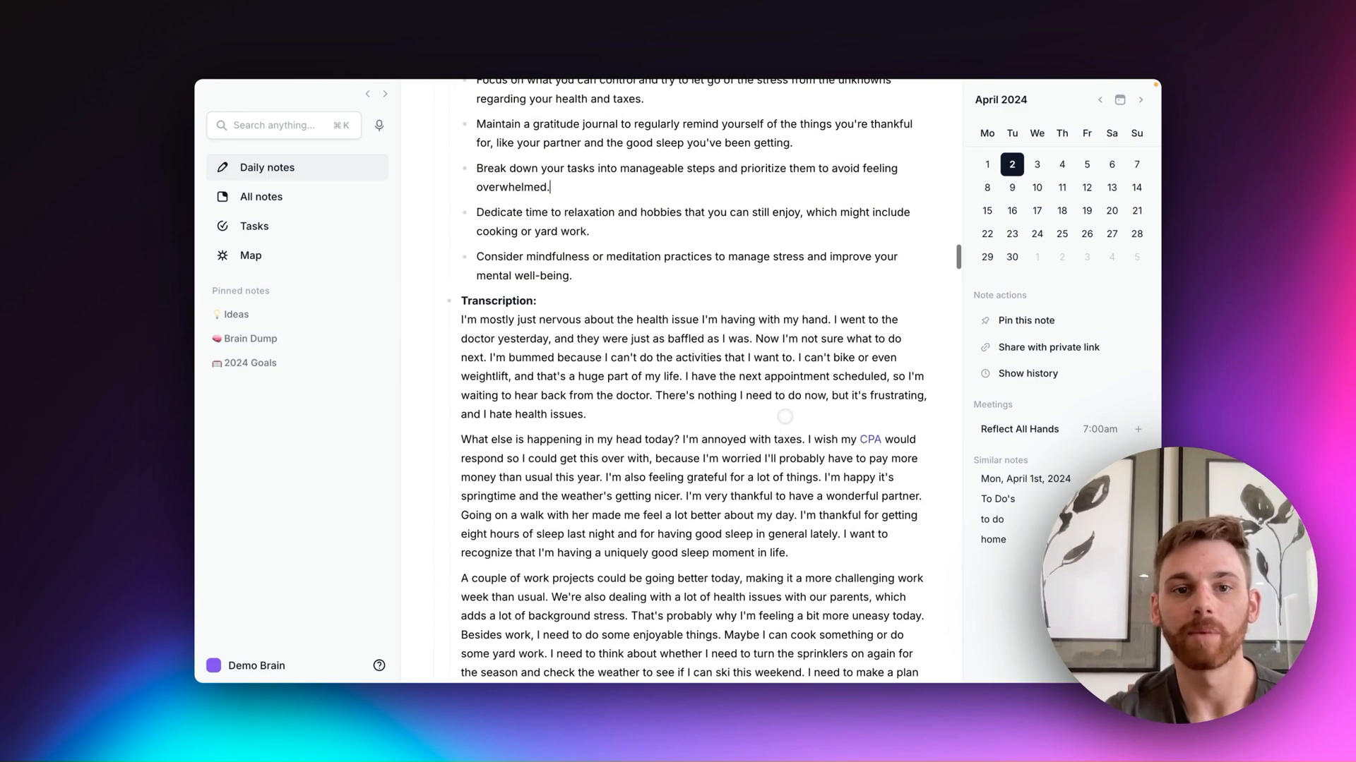
Collapse the Stream of Consciousness entry and strike through the fourth outline topic, "Formatting with AI"
scroll(784, 417, "up", 7)
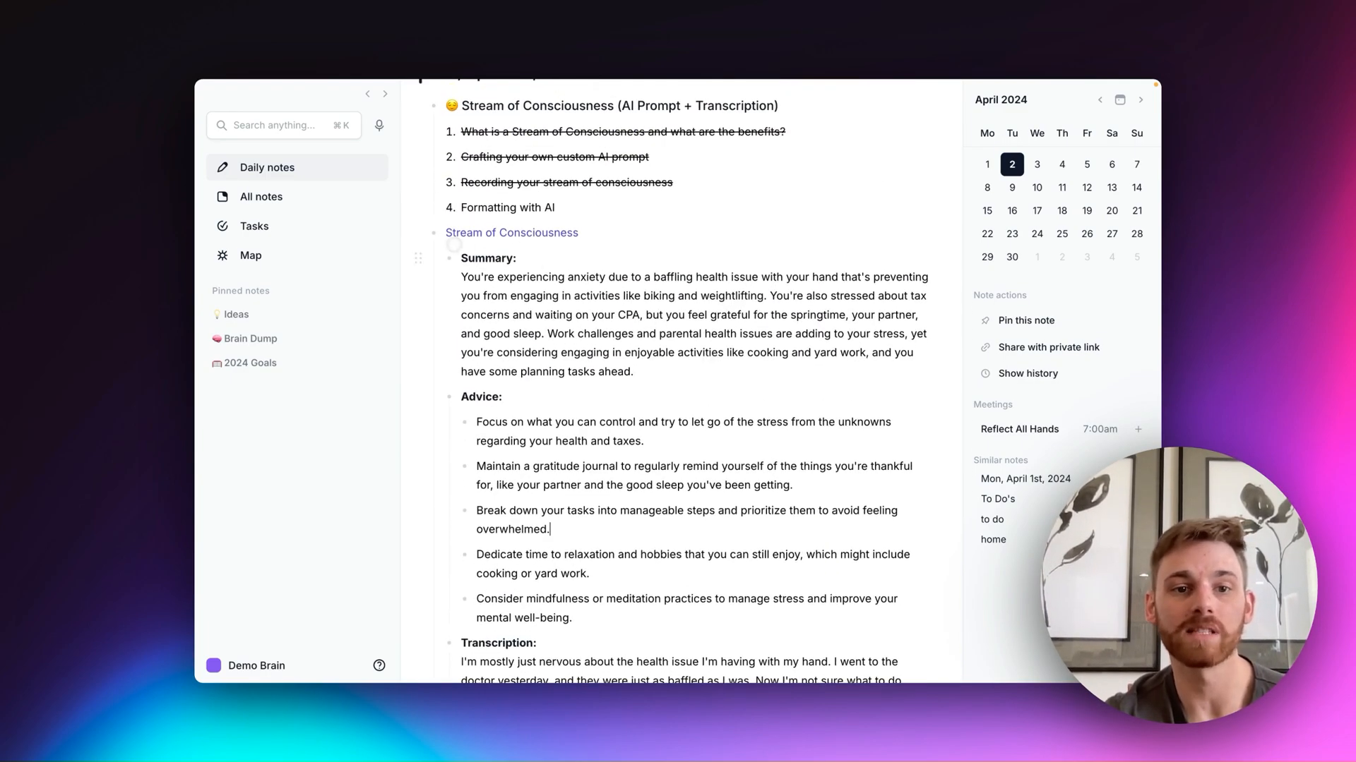
left_click(436, 236)
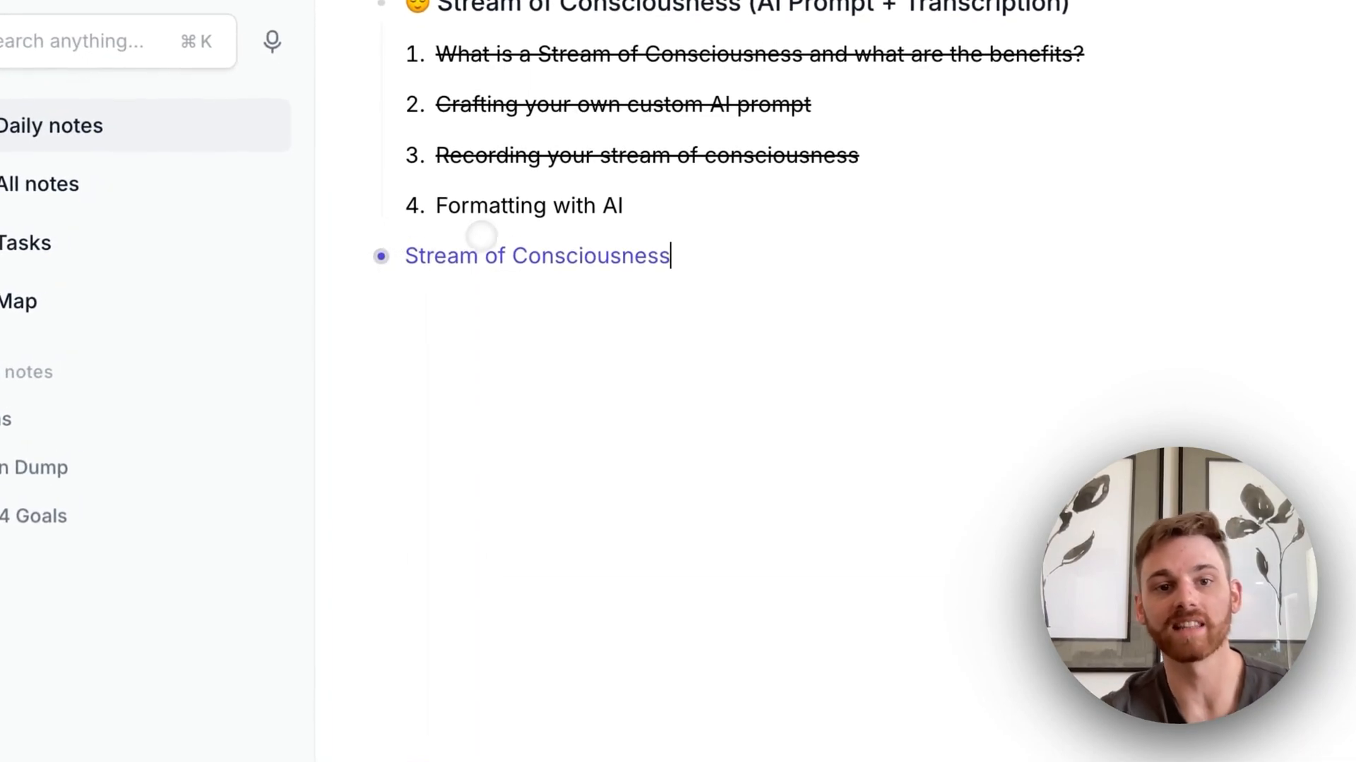
triple_click(499, 205)
key("super+shift+s")
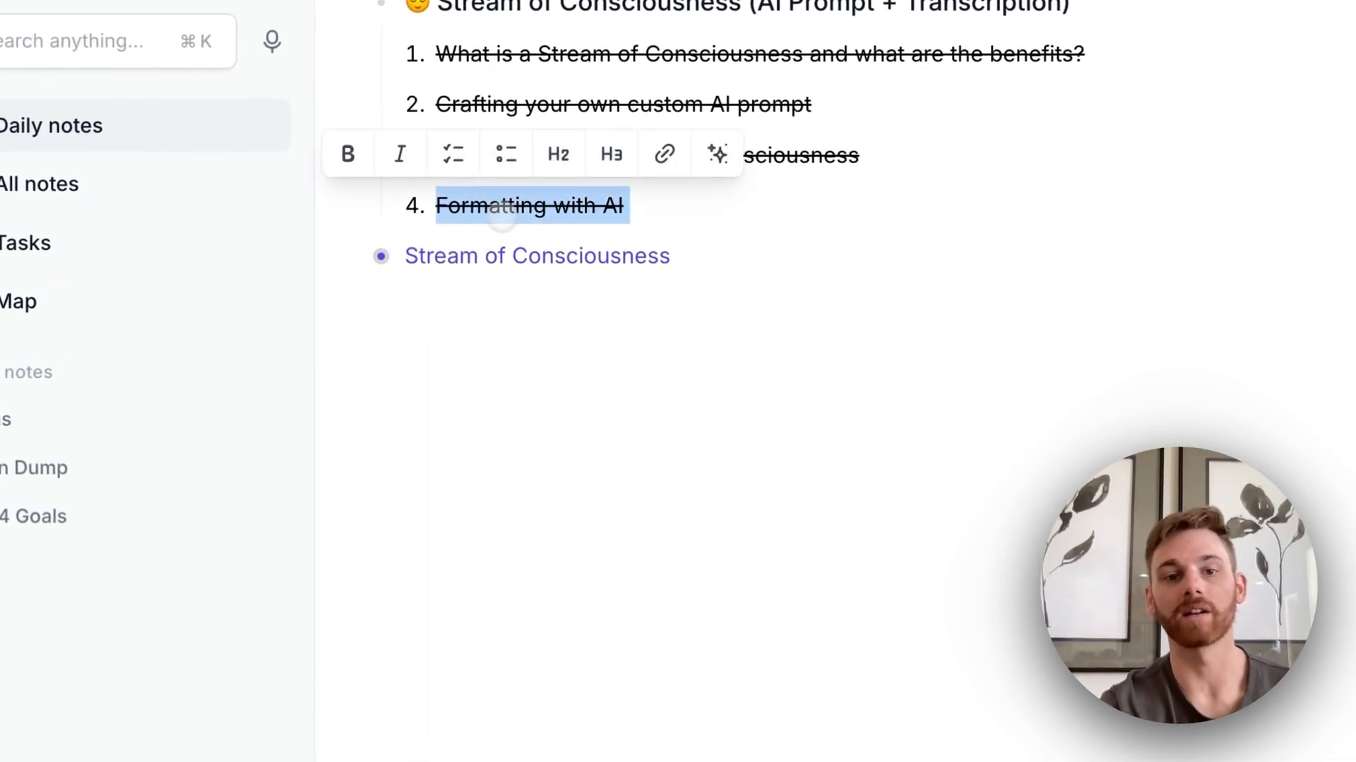
left_click(873, 566)
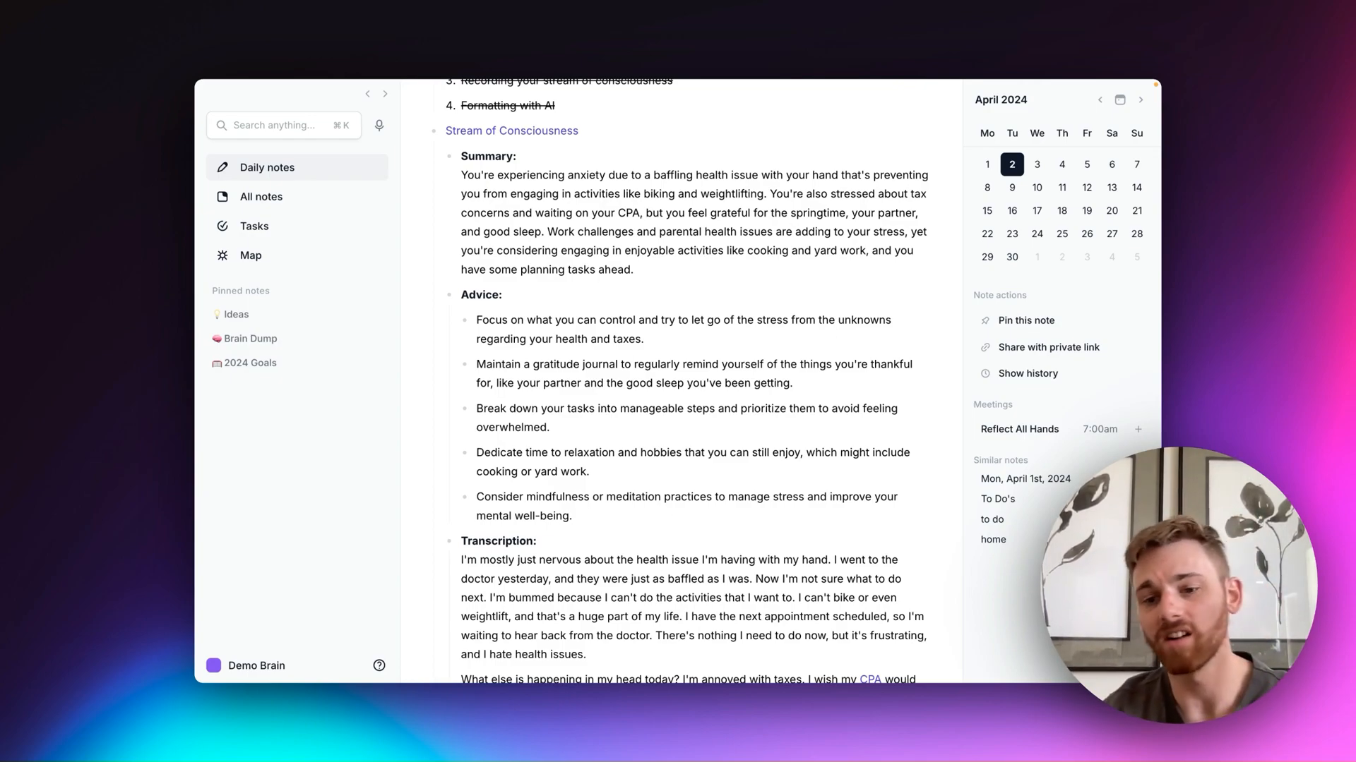
scroll(706, 438, "down", 3)
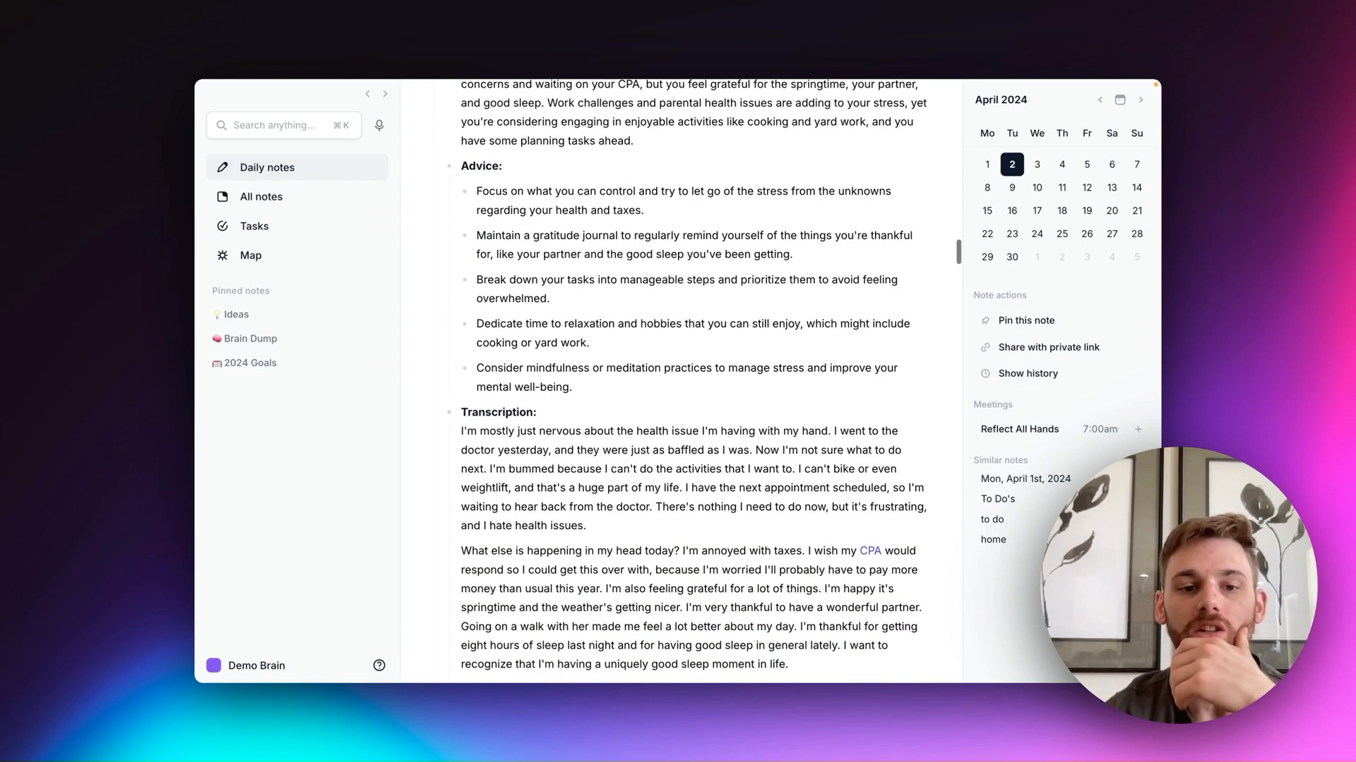
scroll(628, 419, "up", 2)
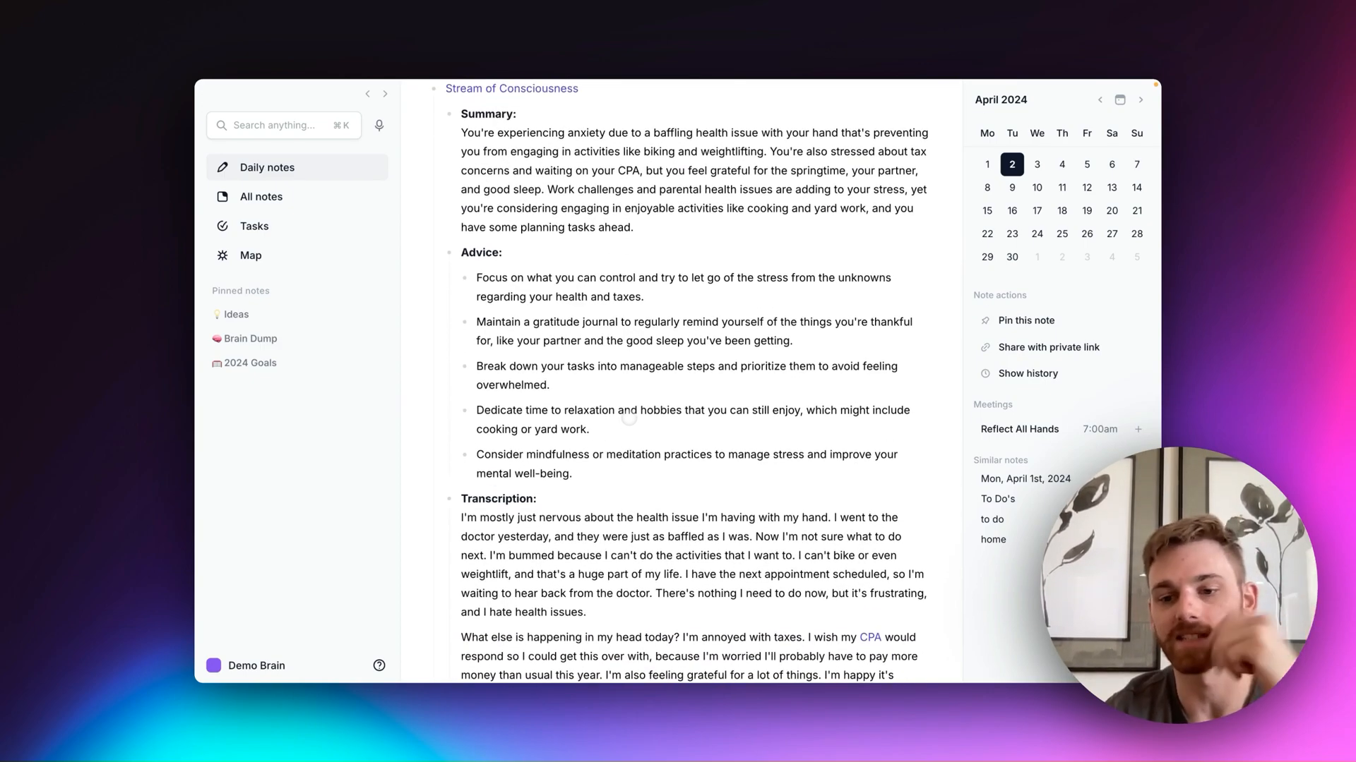